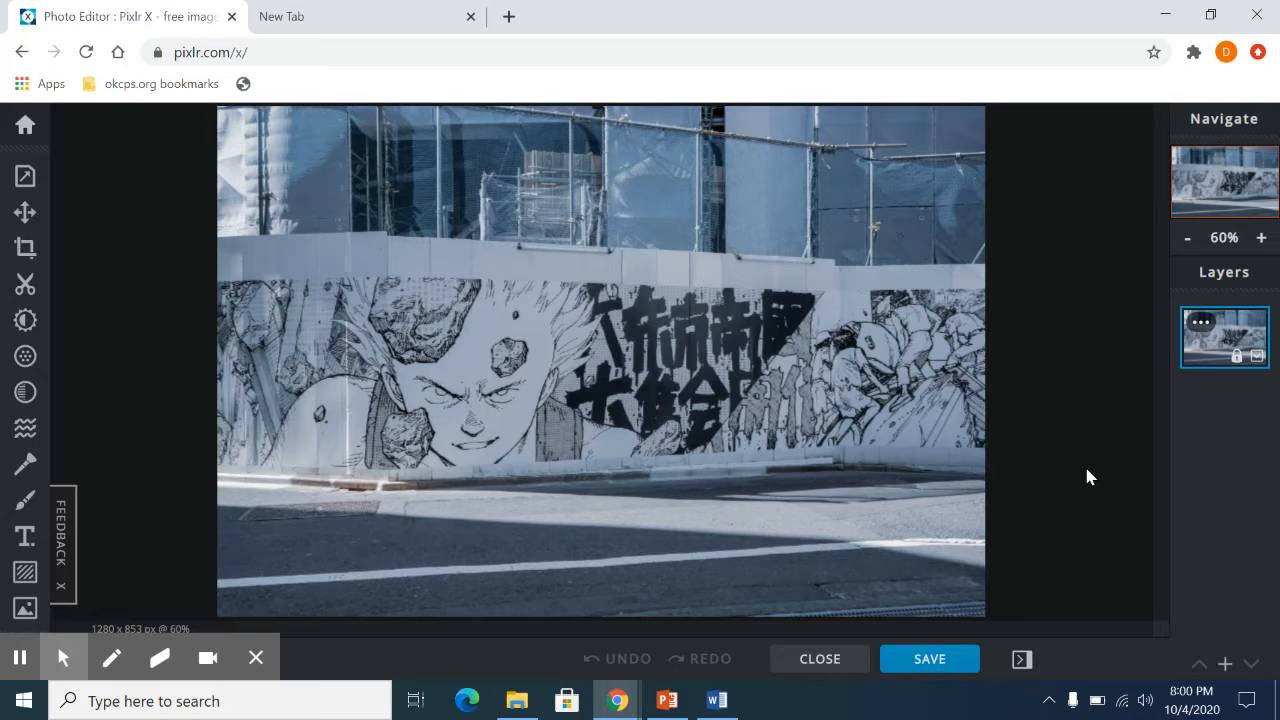
Magnify the mural photo up to 370% to examine how its edges break up into pixels
{"action": "scroll", "coordinate": [776, 577], "scroll_direction": "down", "scroll_amount": 1}
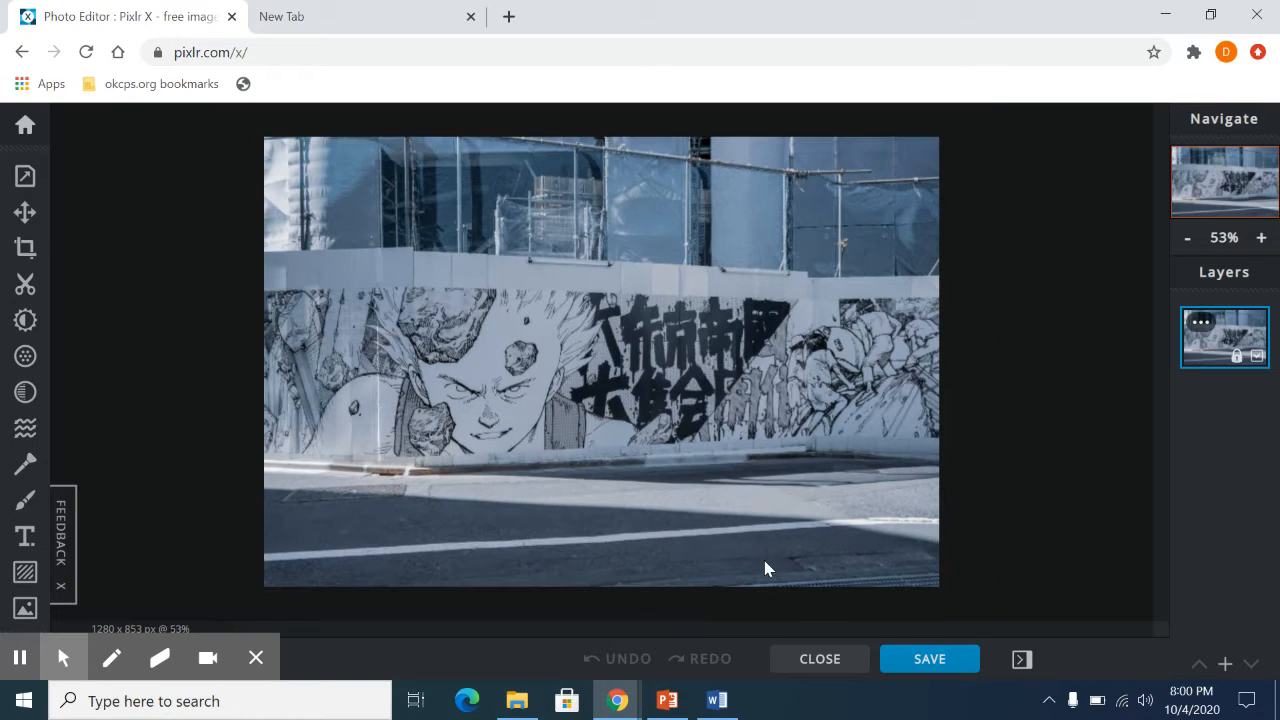
{"action": "scroll", "coordinate": [783, 535], "scroll_direction": "up", "scroll_amount": 1}
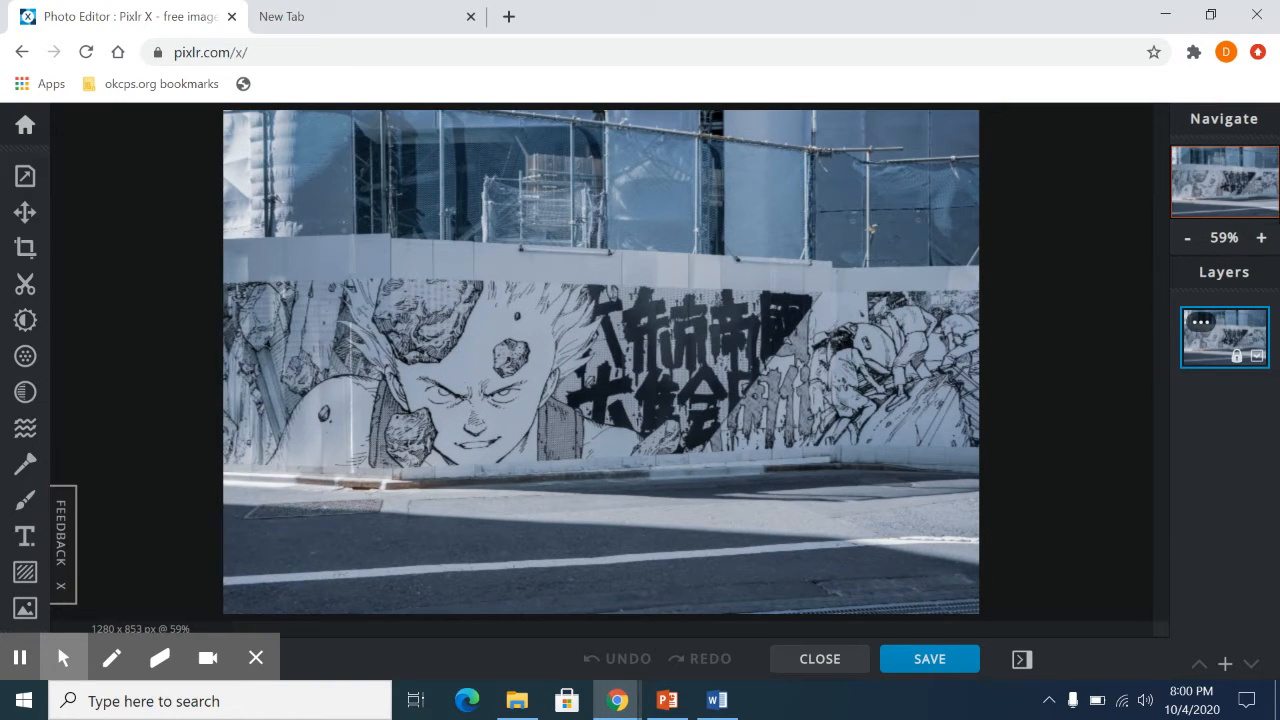
{"action": "left_click", "coordinate": [1264, 240]}
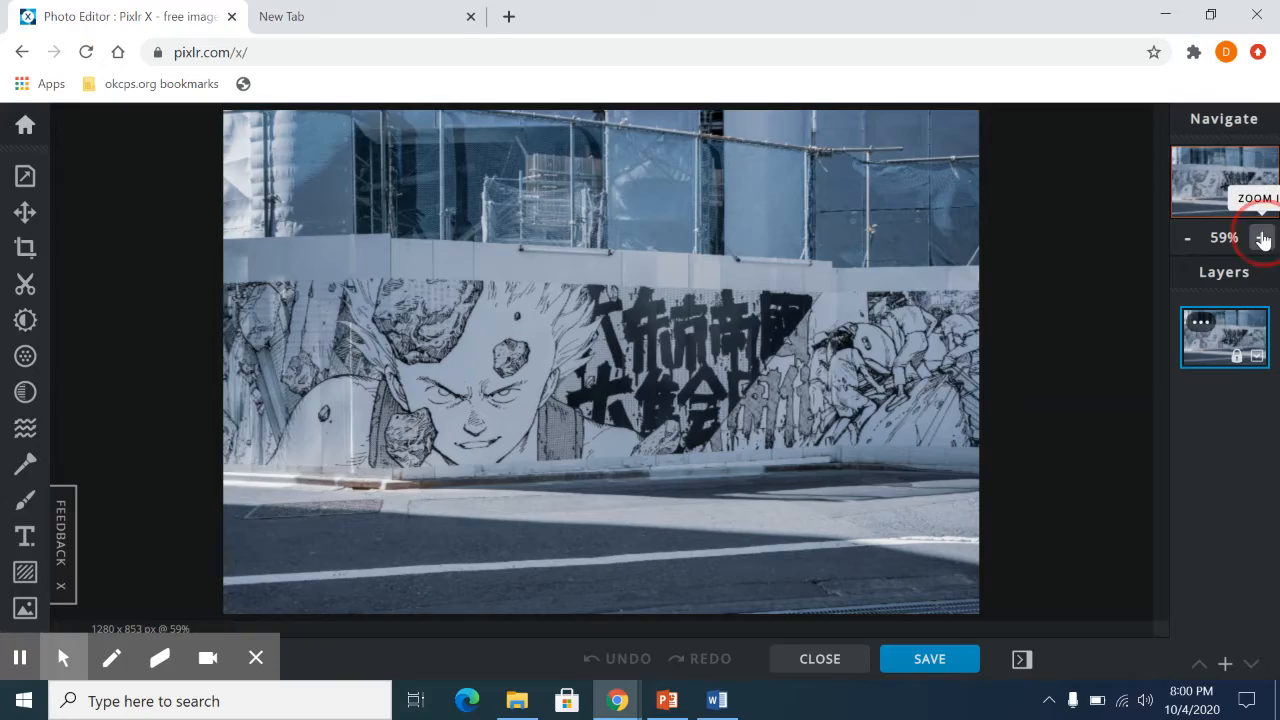
{"action": "left_click", "coordinate": [1264, 240]}
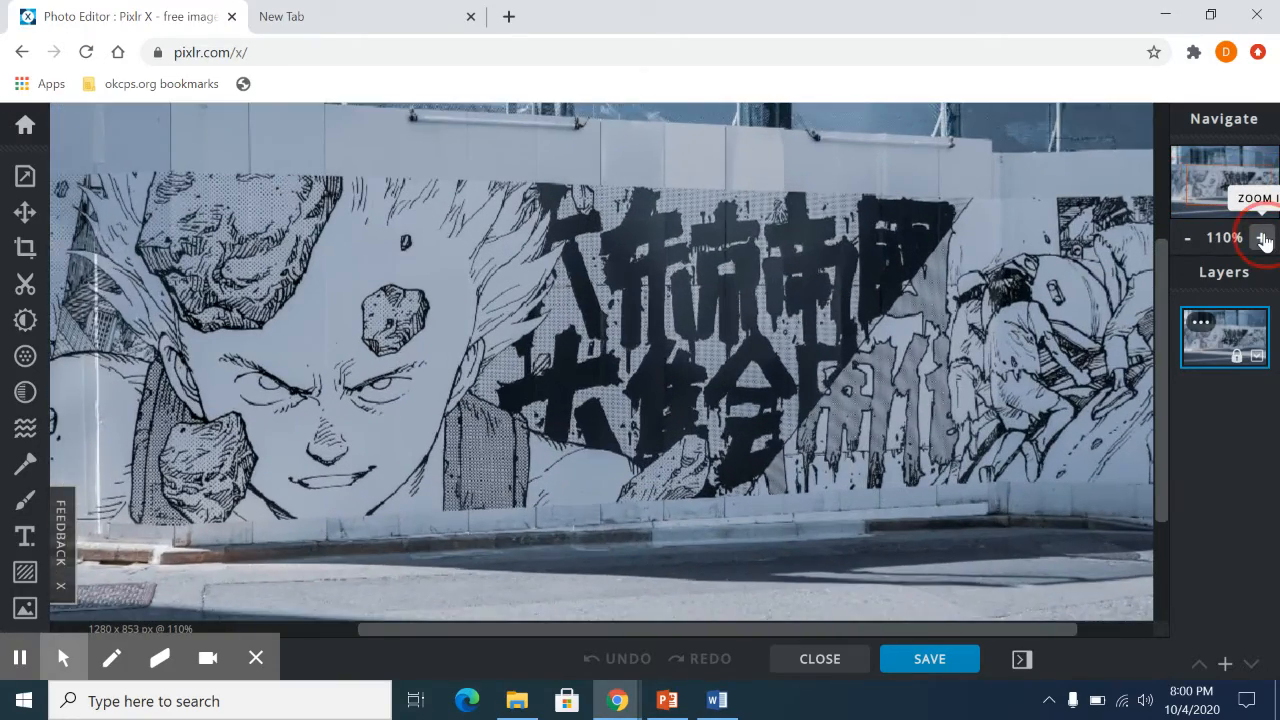
{"action": "left_click", "coordinate": [1265, 241]}
{"action": "left_click", "coordinate": [1265, 241]}
{"action": "left_click", "coordinate": [1265, 241]}
{"action": "left_click", "coordinate": [1265, 241]}
{"action": "left_click", "coordinate": [1265, 241]}
{"action": "left_click", "coordinate": [1265, 241]}
{"action": "left_click", "coordinate": [1265, 241]}
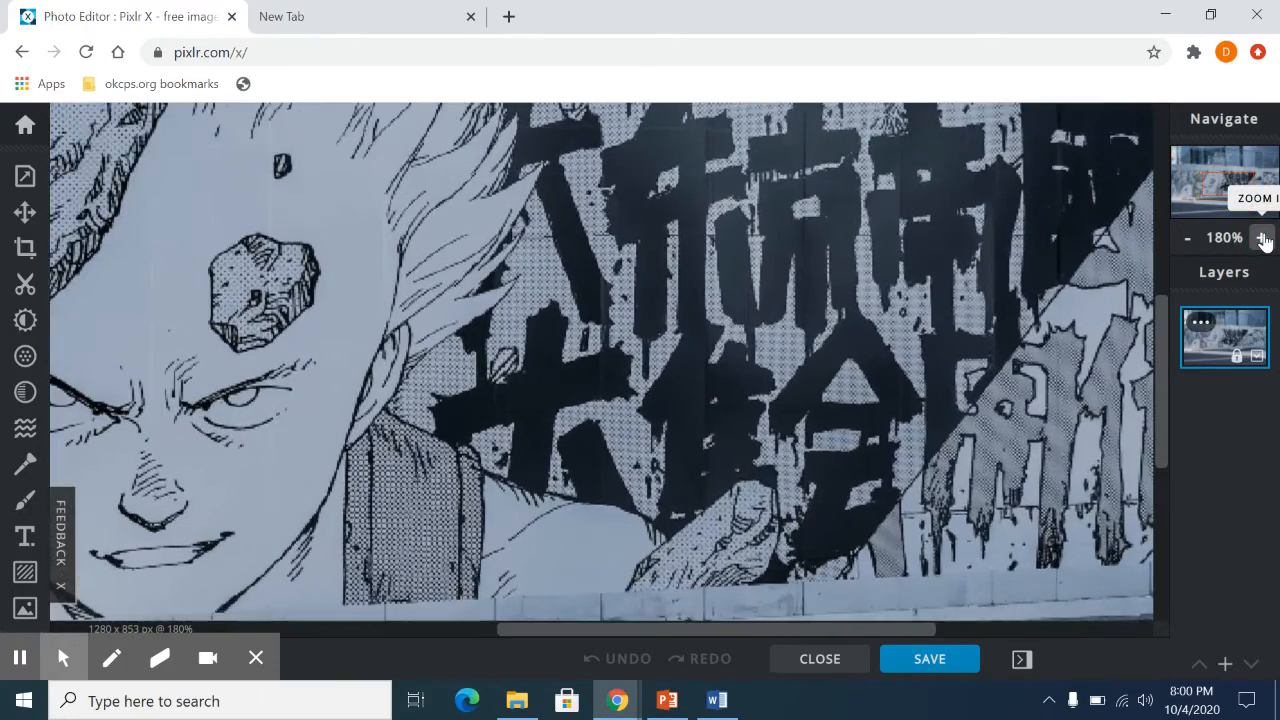
{"action": "left_click", "coordinate": [1265, 241]}
{"action": "left_click", "coordinate": [1265, 241]}
{"action": "left_click", "coordinate": [1265, 241]}
{"action": "left_click", "coordinate": [1265, 241]}
{"action": "left_click", "coordinate": [1265, 241]}
{"action": "left_click", "coordinate": [1265, 241]}
{"action": "left_click", "coordinate": [1265, 241]}
{"action": "left_click", "coordinate": [1265, 241]}
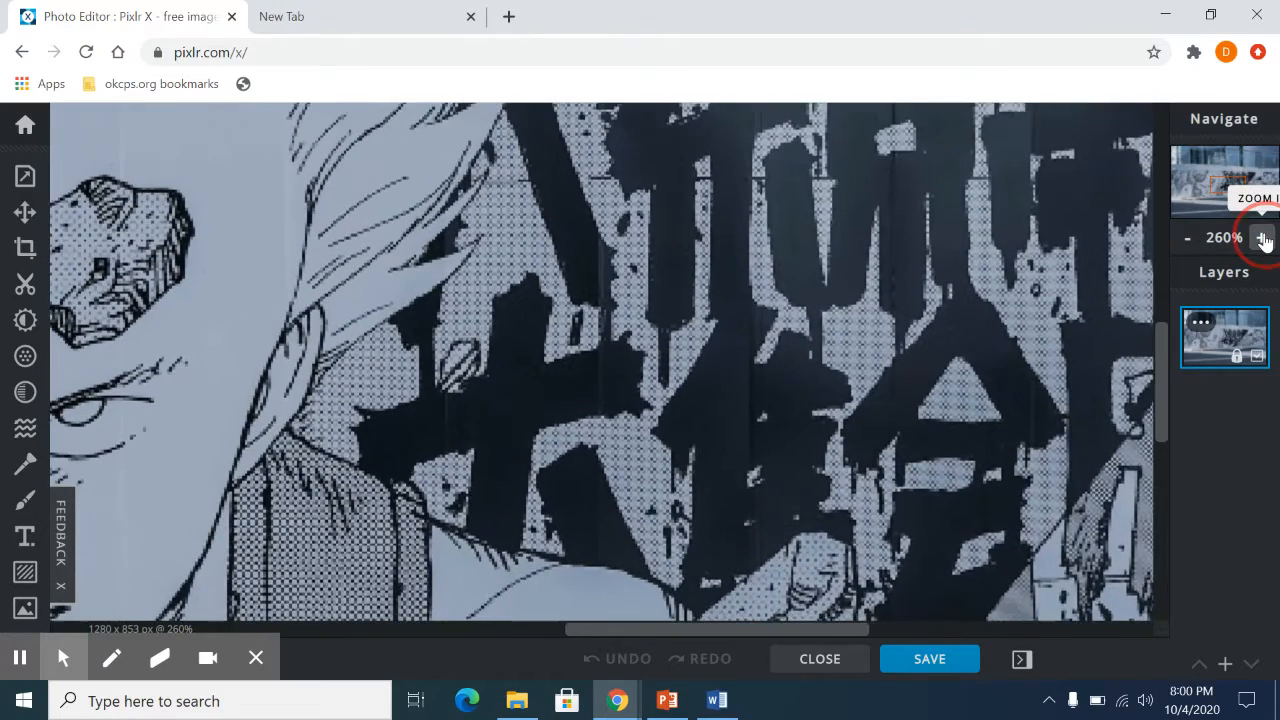
{"action": "left_click", "coordinate": [1265, 241]}
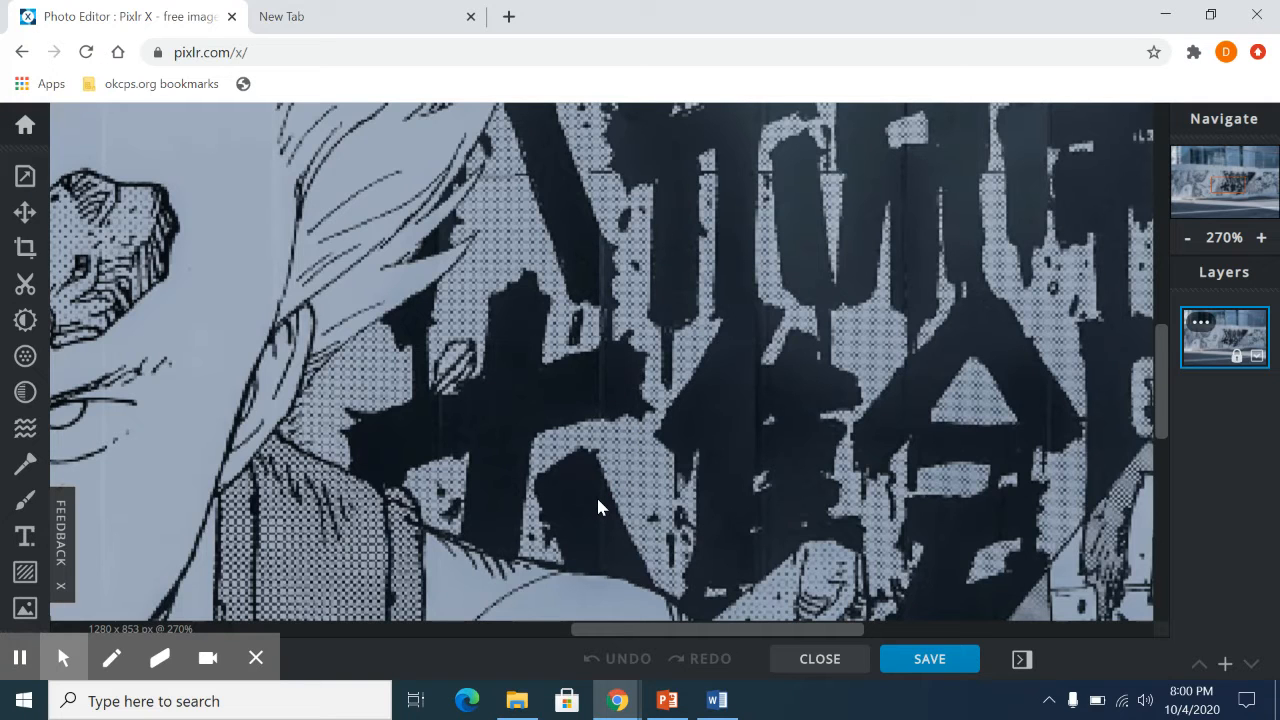
{"action": "left_click", "coordinate": [1261, 238]}
{"action": "left_click", "coordinate": [1261, 240]}
{"action": "left_click", "coordinate": [1261, 240]}
{"action": "left_click", "coordinate": [1261, 240]}
{"action": "left_click", "coordinate": [1261, 240]}
{"action": "left_click", "coordinate": [1261, 240]}
{"action": "left_click", "coordinate": [1261, 240]}
{"action": "left_click", "coordinate": [1261, 240]}
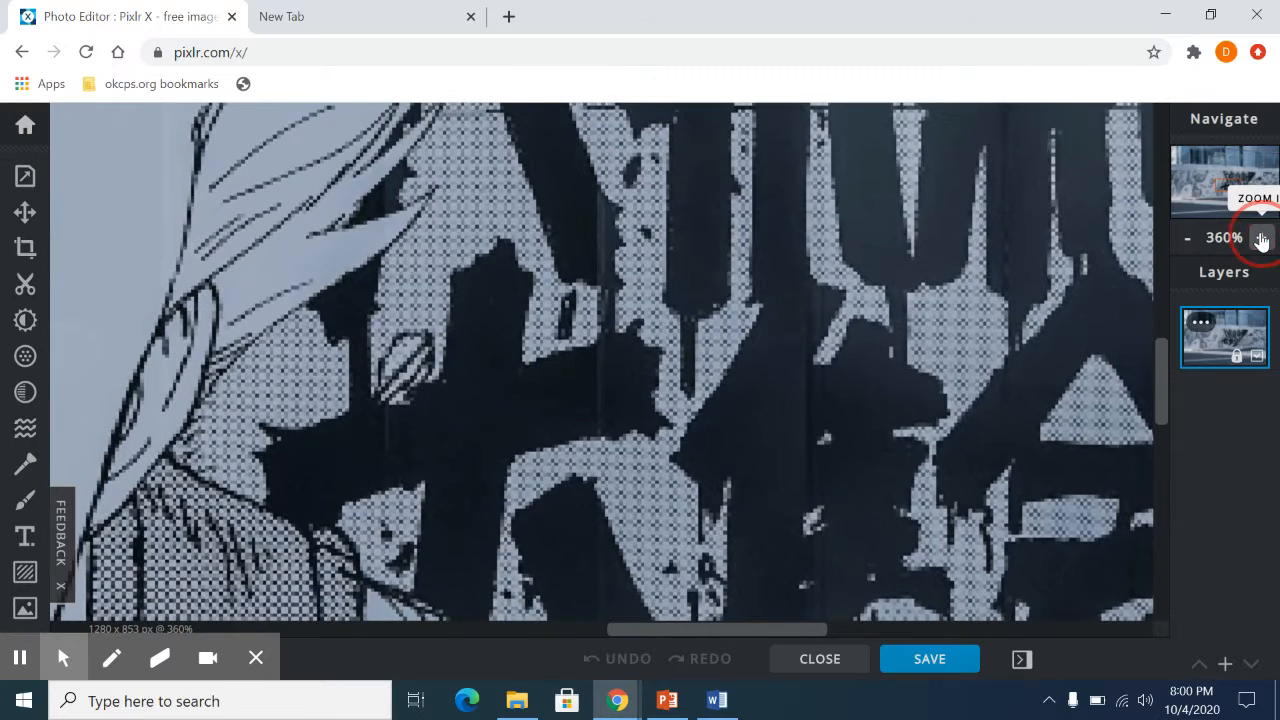
{"action": "left_click", "coordinate": [1261, 240]}
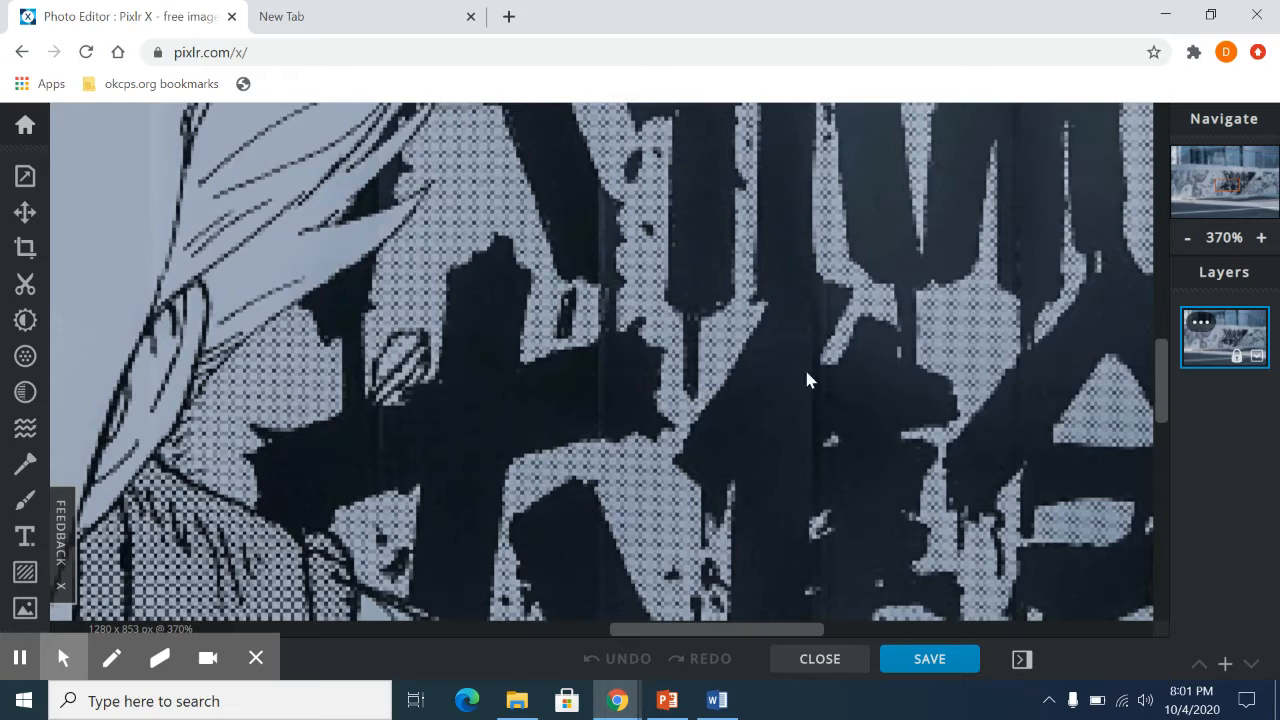
Find Vectr through a Google search for "vectr" in the second browser tab and start a new file on its site
{"action": "left_click", "coordinate": [351, 33]}
{"action": "left_click", "coordinate": [568, 420]}
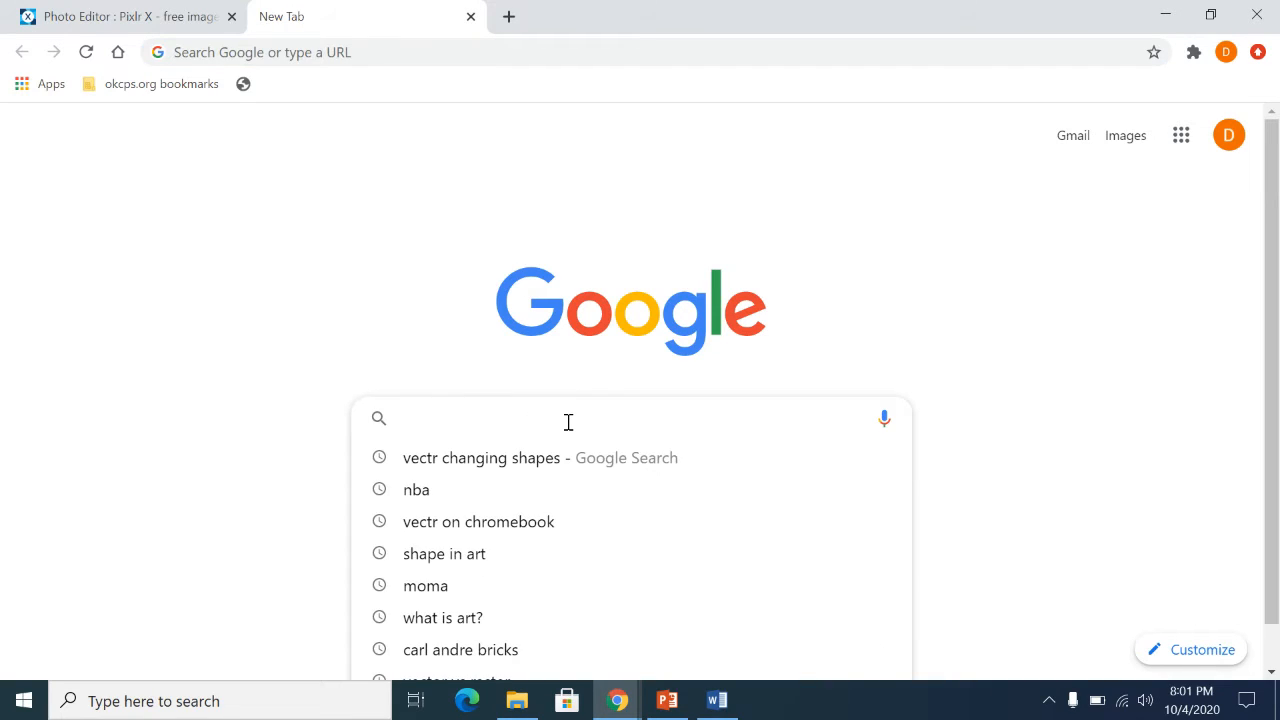
{"action": "type", "text": "vectr"}
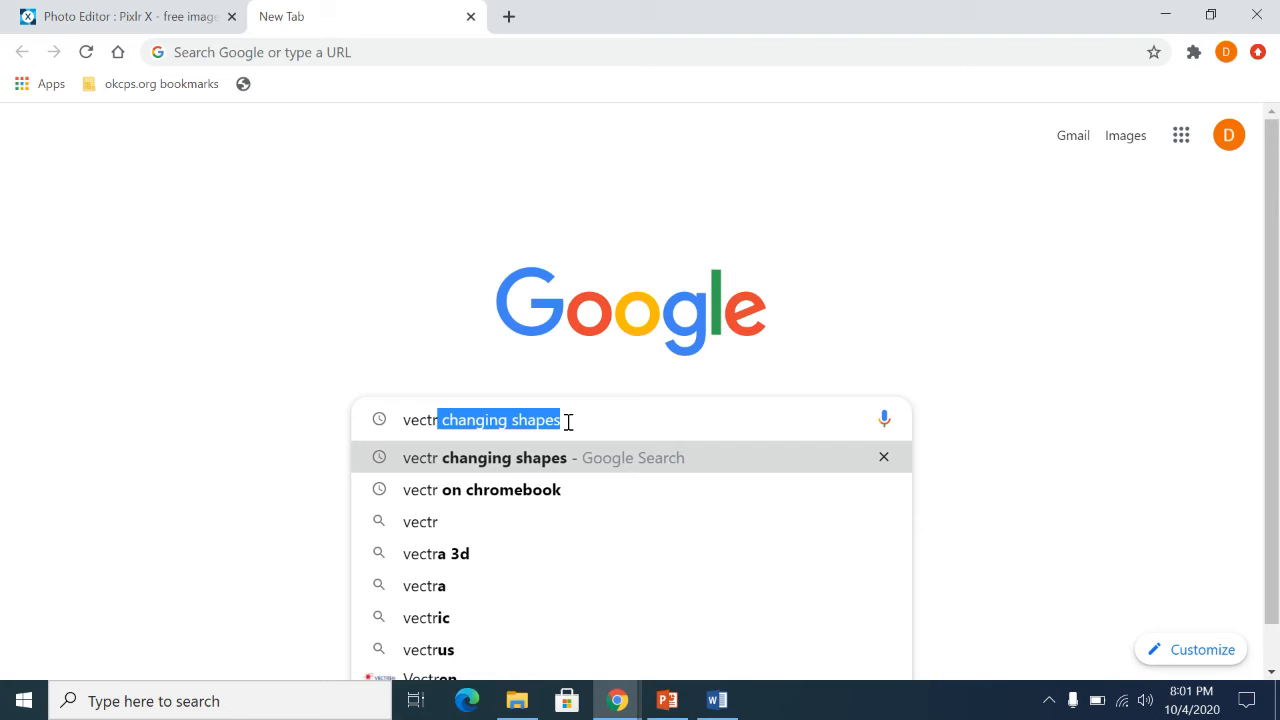
{"action": "key", "text": "Return"}
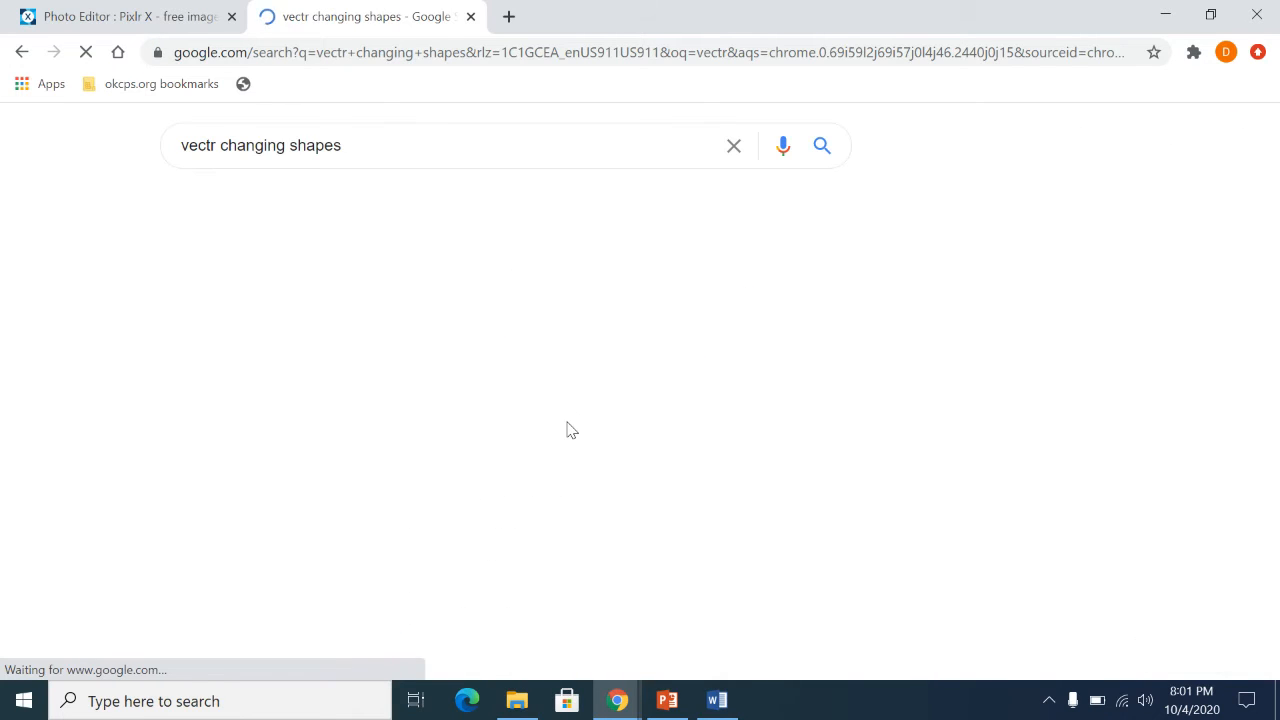
{"action": "left_click_drag", "start_coordinate": [220, 146], "coordinate": [469, 145]}
{"action": "key", "text": "BackSpace"}
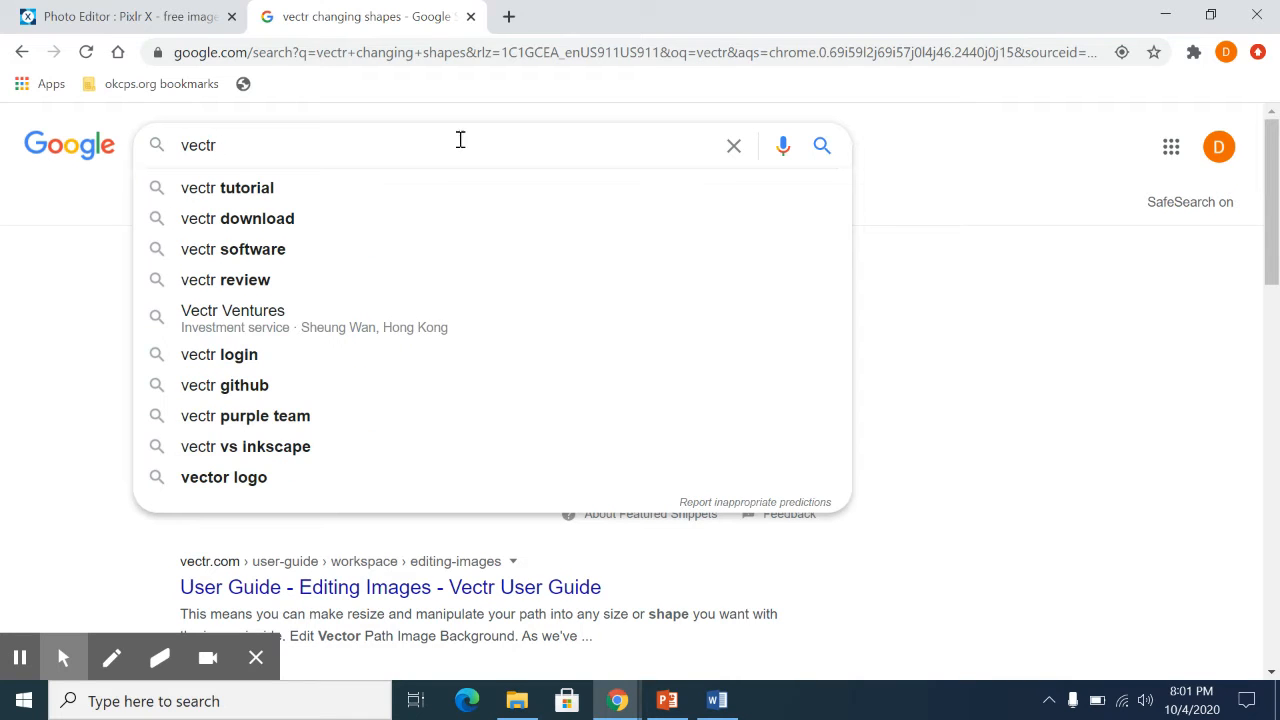
{"action": "key", "text": "Return"}
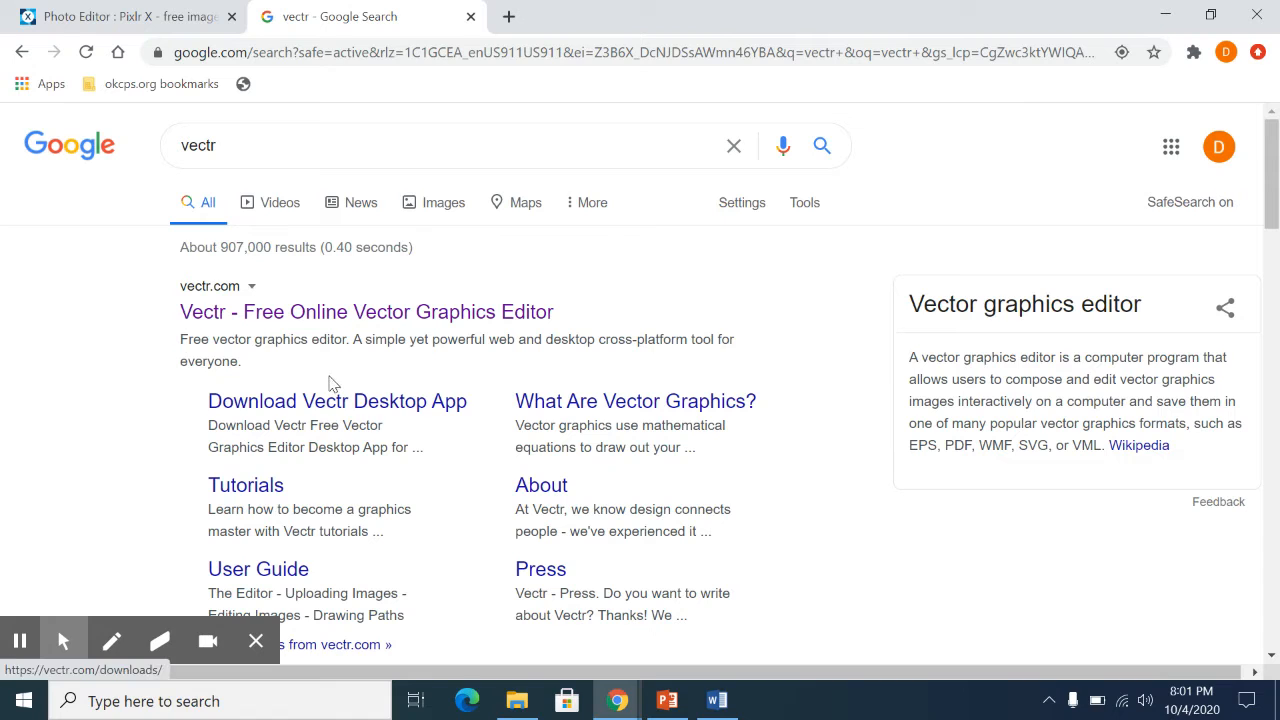
{"action": "left_click", "coordinate": [303, 325]}
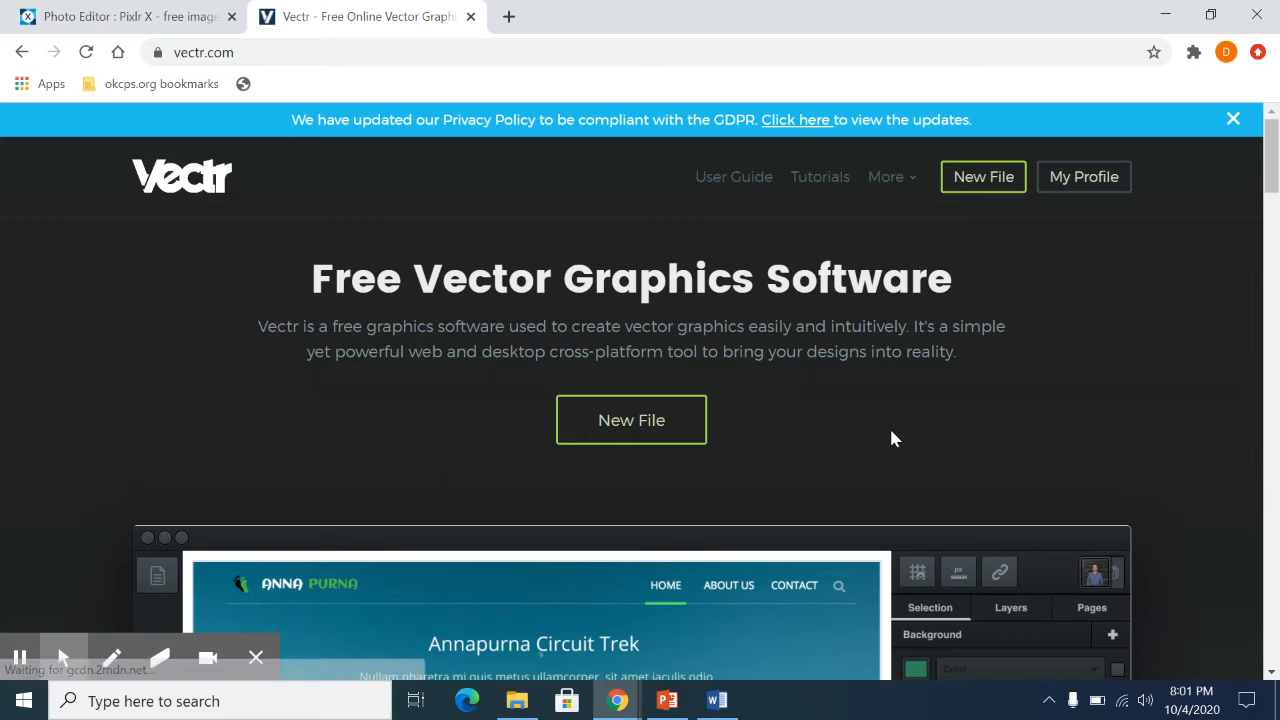
{"action": "left_click", "coordinate": [640, 423]}
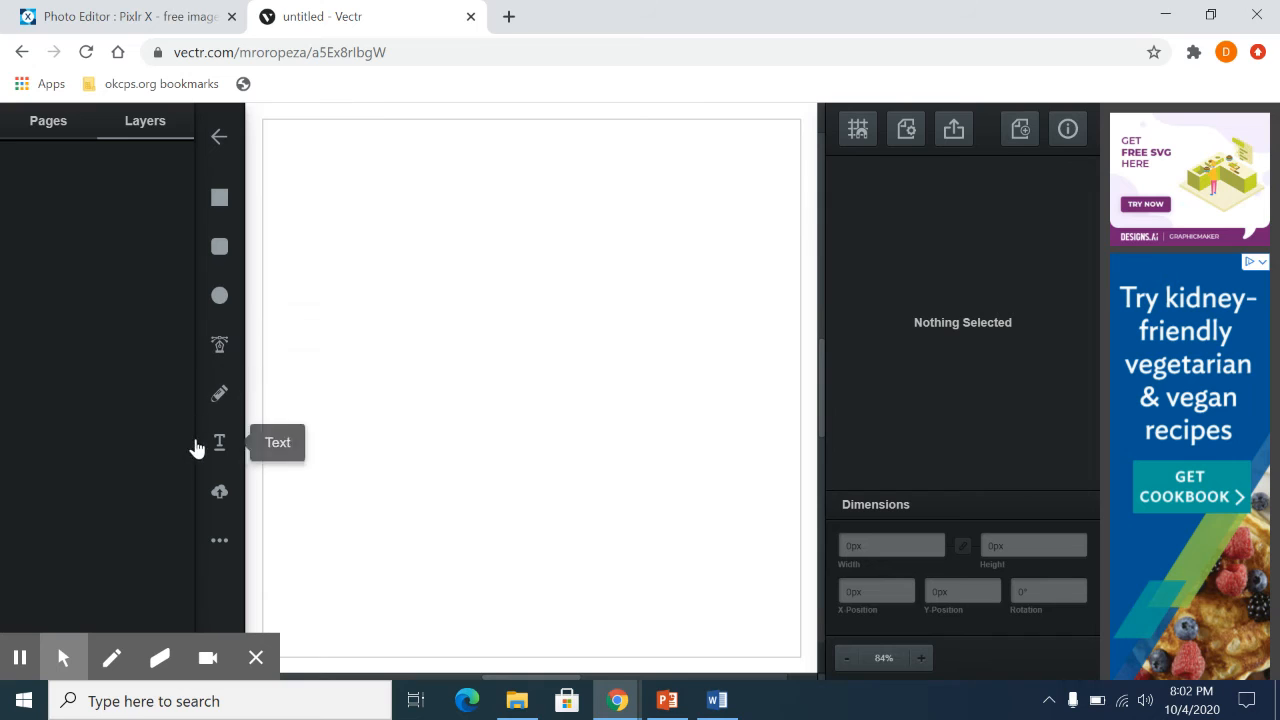
Draw a circle about 211 by 206 px near the upper-left corner of the page
{"action": "left_click", "coordinate": [220, 296]}
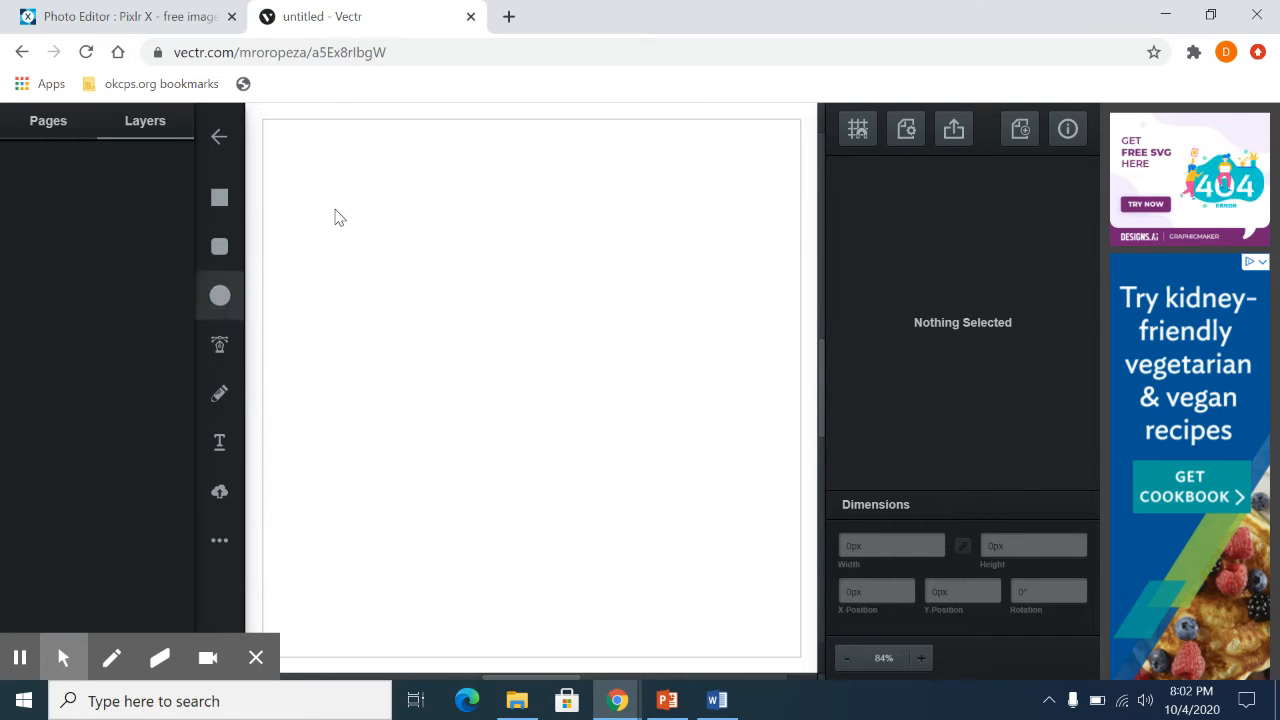
{"action": "left_click", "coordinate": [220, 296]}
{"action": "left_click_drag", "start_coordinate": [308, 198], "coordinate": [534, 354]}
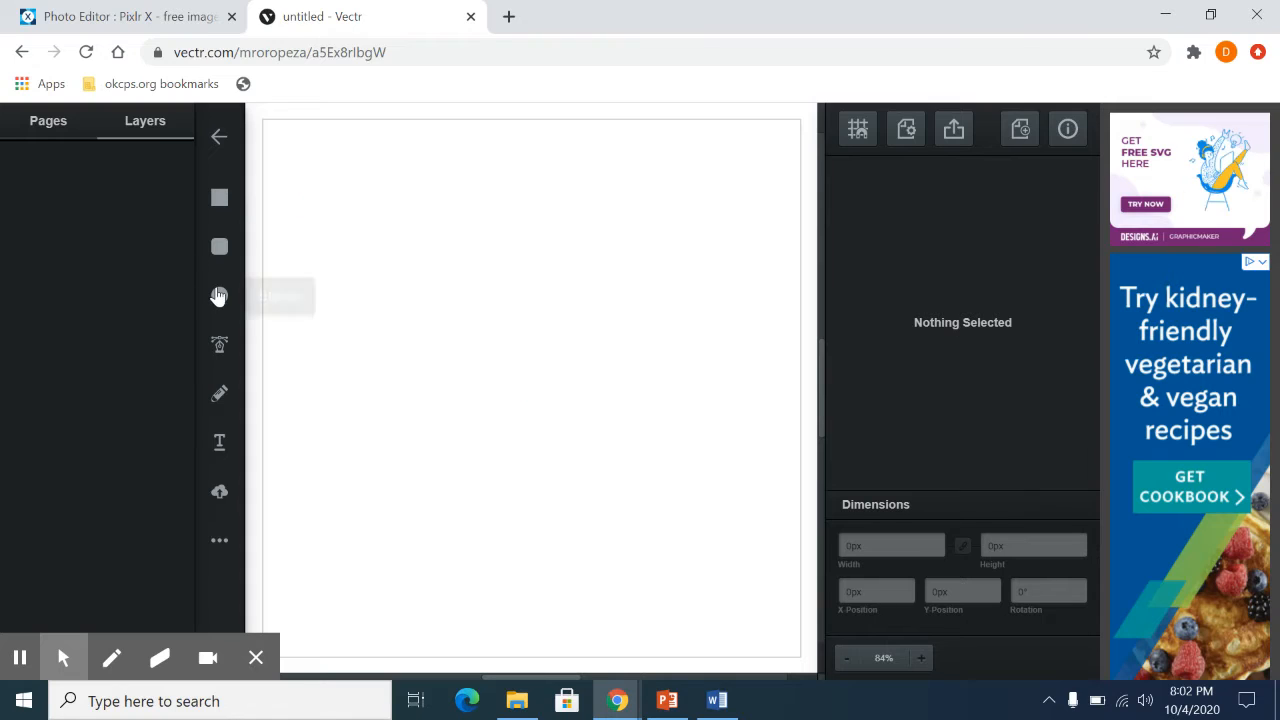
{"action": "left_click", "coordinate": [218, 293]}
{"action": "left_click_drag", "start_coordinate": [311, 147], "coordinate": [489, 319]}
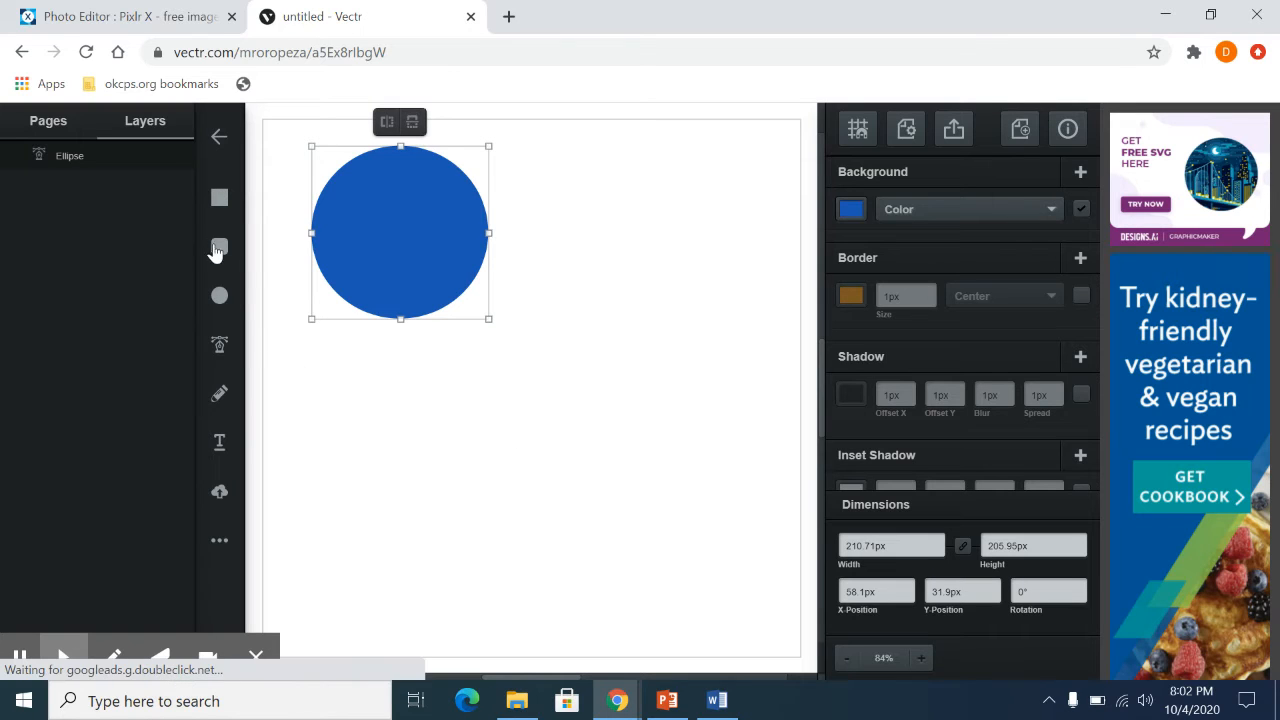
Draw a tall rectangle about 143 by 400 px overlapping the circle and a separate rounded rectangle about 129 by 157 px
{"action": "left_click", "coordinate": [219, 197]}
{"action": "left_click_drag", "start_coordinate": [399, 231], "coordinate": [520, 571]}
{"action": "left_click", "coordinate": [220, 249]}
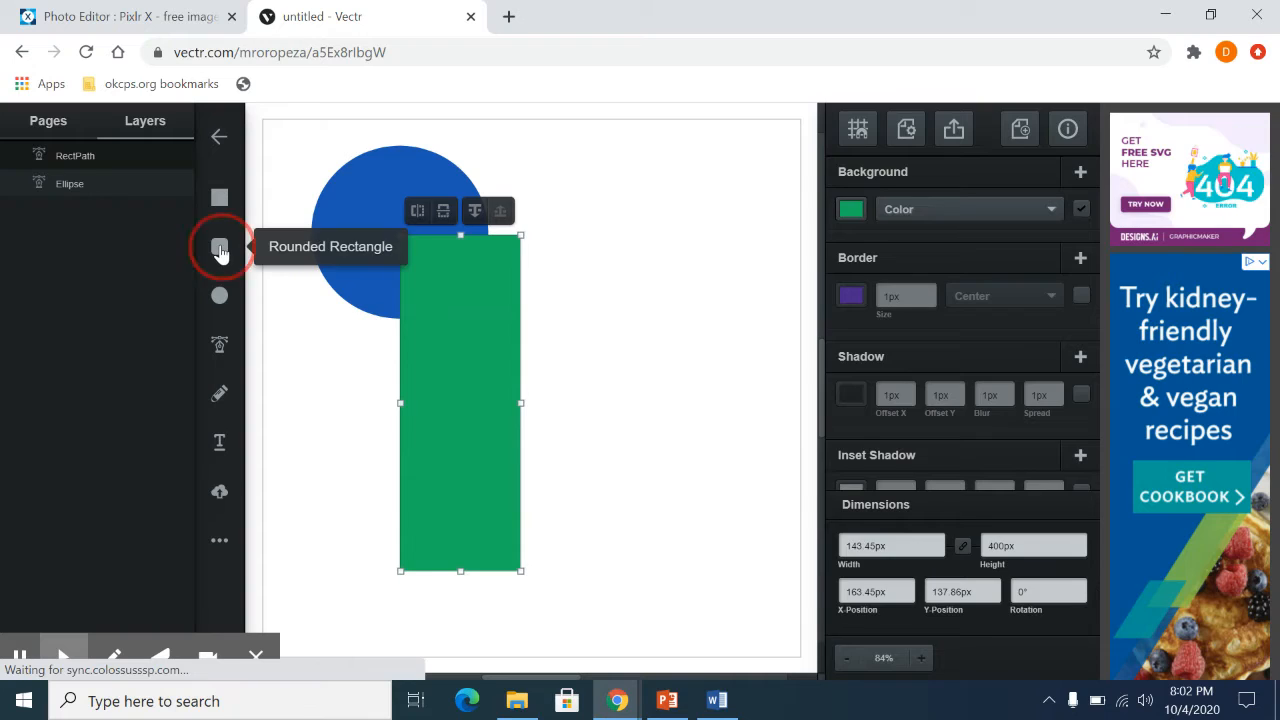
{"action": "left_click_drag", "start_coordinate": [553, 170], "coordinate": [660, 300]}
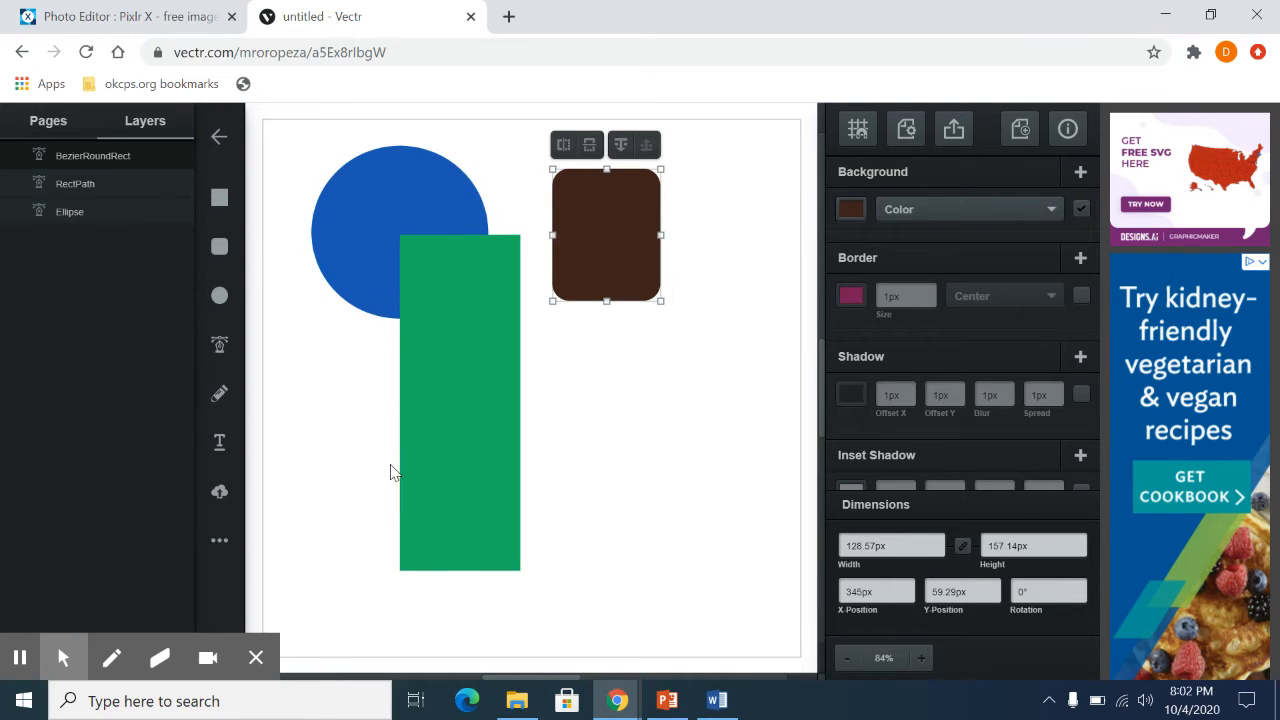
Draw a lightning bolt from the additional preset shapes below the rounded rectangle
{"action": "left_click", "coordinate": [217, 543]}
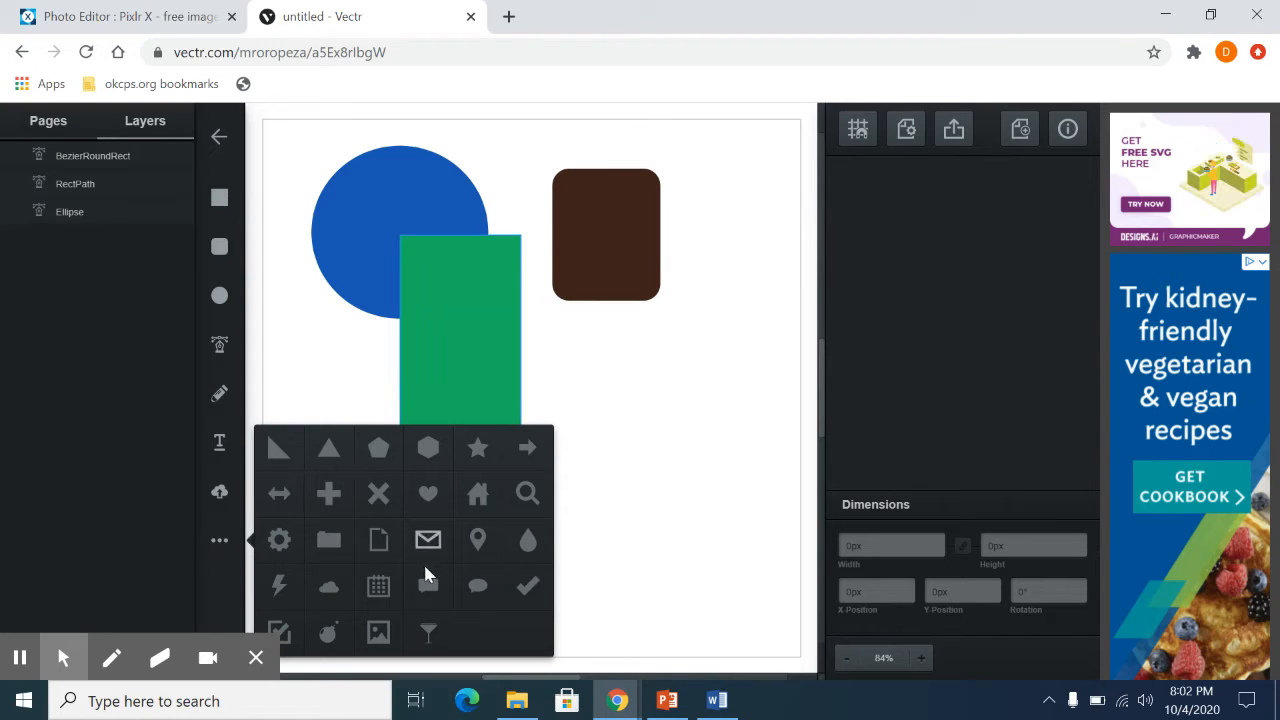
{"action": "left_click", "coordinate": [279, 587]}
{"action": "mouse_move", "coordinate": [609, 321]}
{"action": "left_mouse_down"}
{"action": "mouse_move", "coordinate": [669, 436]}
{"action": "mouse_move", "coordinate": [722, 497]}
{"action": "left_mouse_up"}
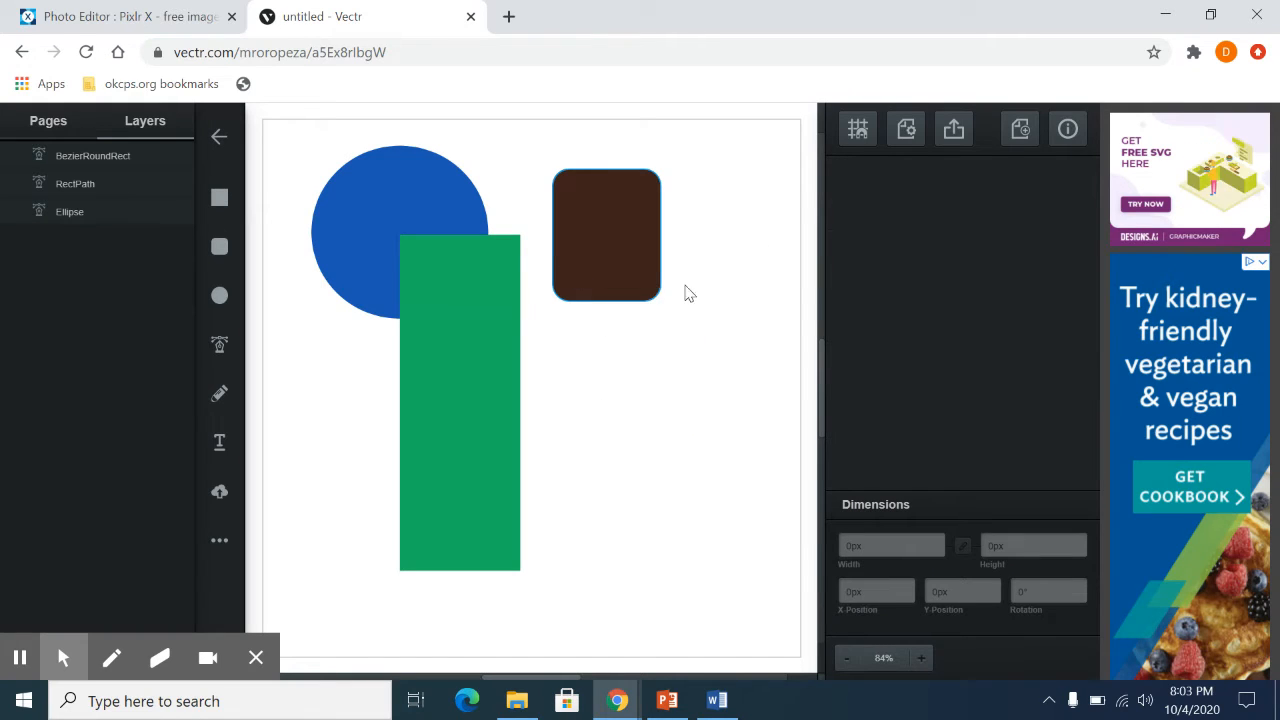
Delete the rounded rectangle, the tall rectangle and the circle to clear the page
{"action": "left_click", "coordinate": [617, 260]}
{"action": "key", "text": "Delete"}
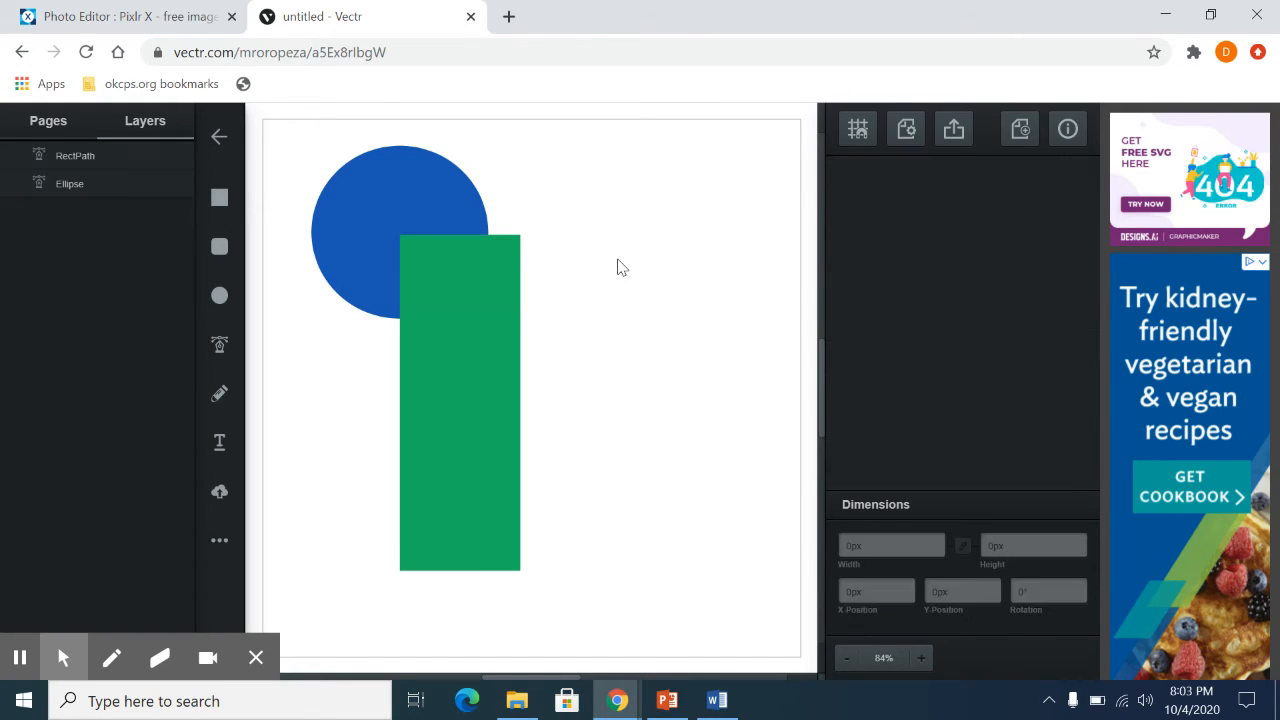
{"action": "left_click", "coordinate": [470, 351]}
{"action": "key", "text": "Delete"}
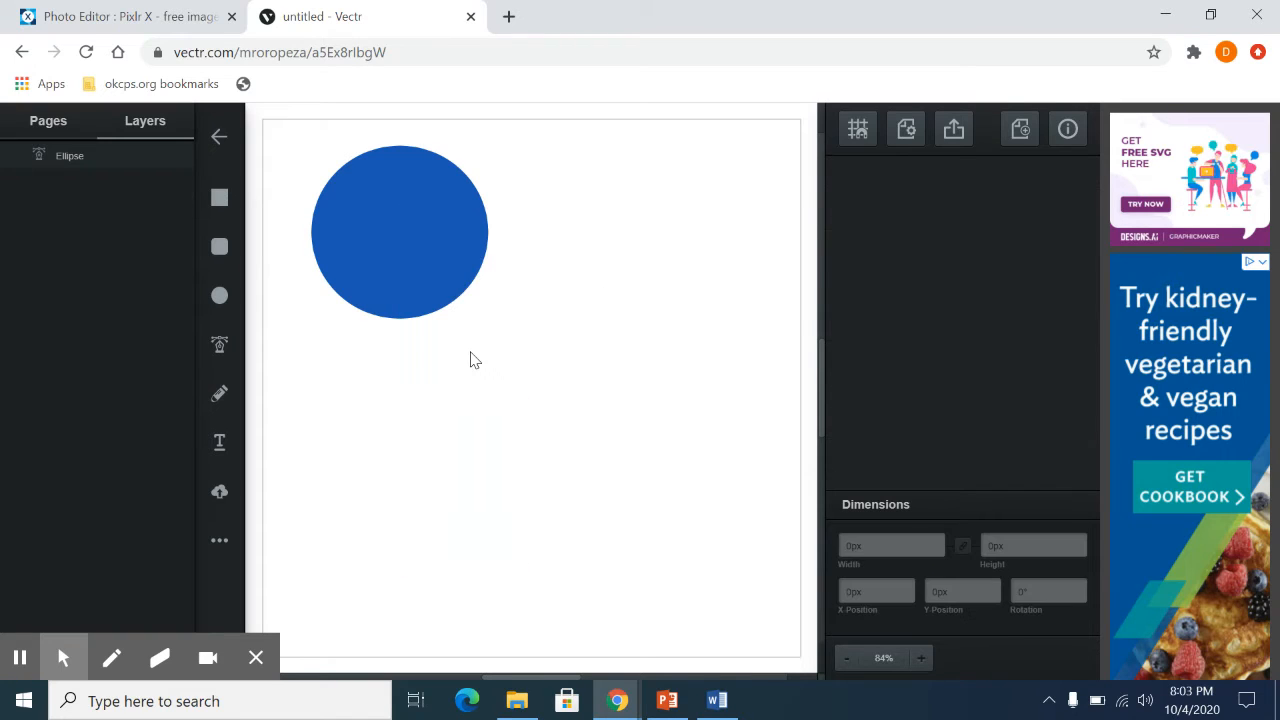
{"action": "left_click", "coordinate": [392, 262]}
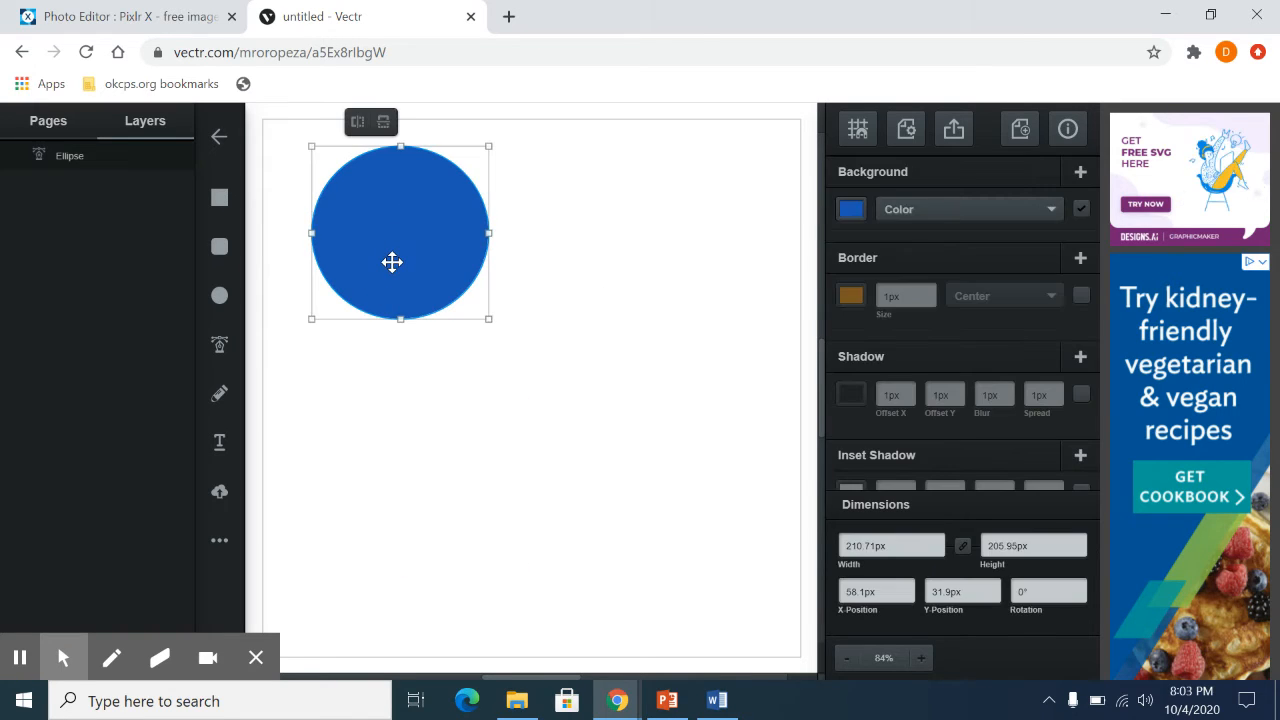
{"action": "key", "text": "Delete"}
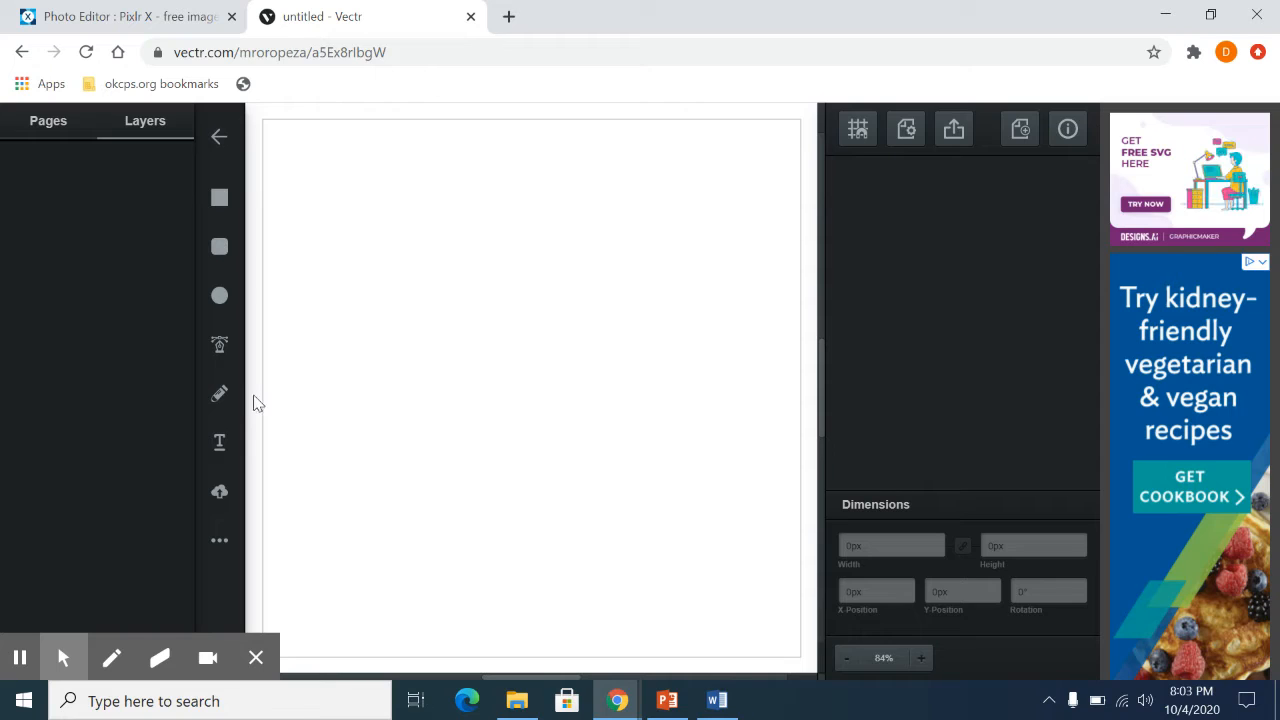
Draw a freehand pencil scribble about 376 by 325 px in the middle of the page and delete it
{"action": "left_click", "coordinate": [222, 396]}
{"action": "mouse_move", "coordinate": [432, 284]}
{"action": "left_mouse_down"}
{"action": "mouse_move", "coordinate": [627, 399]}
{"action": "mouse_move", "coordinate": [348, 407]}
{"action": "mouse_move", "coordinate": [455, 320]}
{"action": "mouse_move", "coordinate": [471, 462]}
{"action": "mouse_move", "coordinate": [516, 383]}
{"action": "left_mouse_up"}
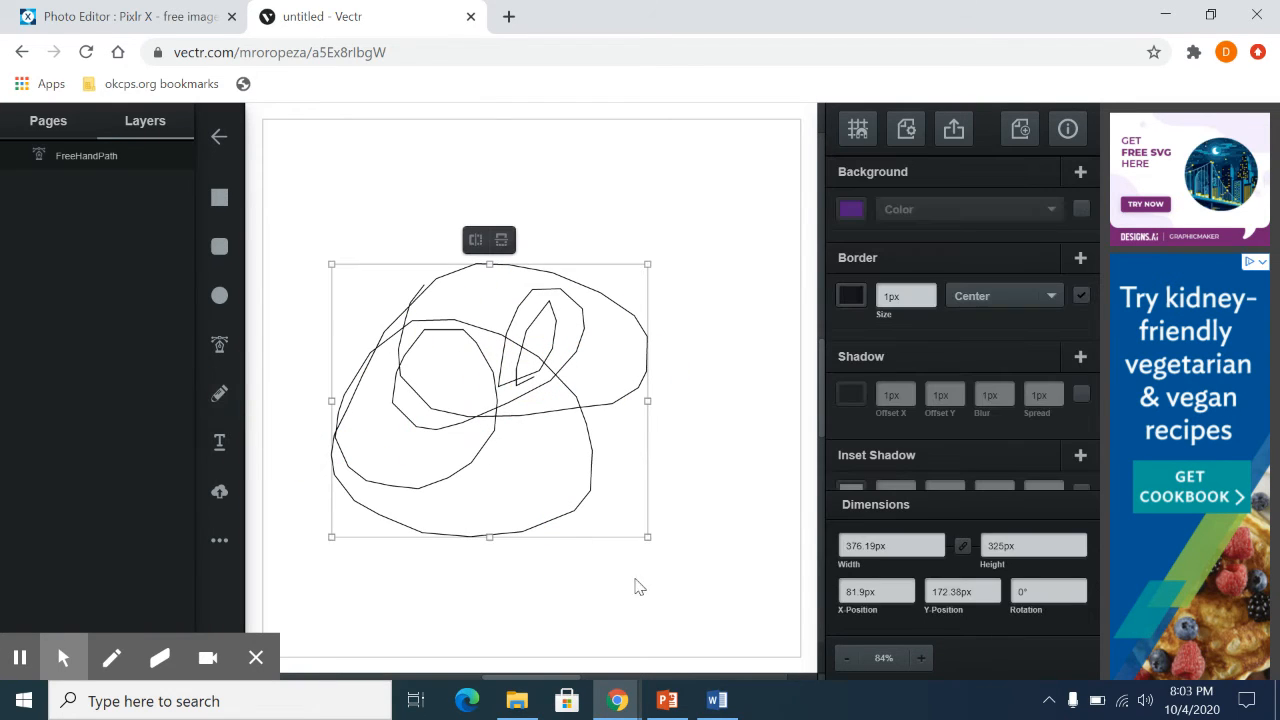
{"action": "key", "text": "Delete"}
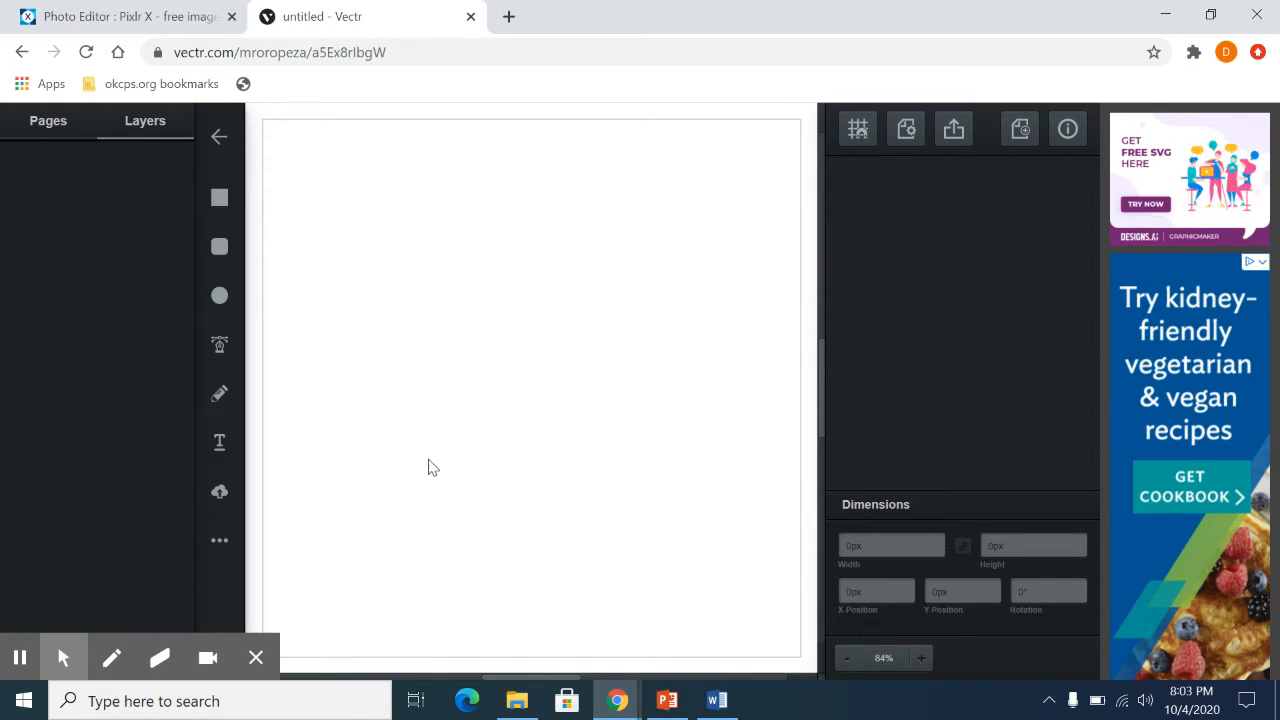
Draw a closed, irregular five-sided outline with straight segments in the upper-left part of the page using the Pen tool
{"action": "left_click", "coordinate": [221, 346]}
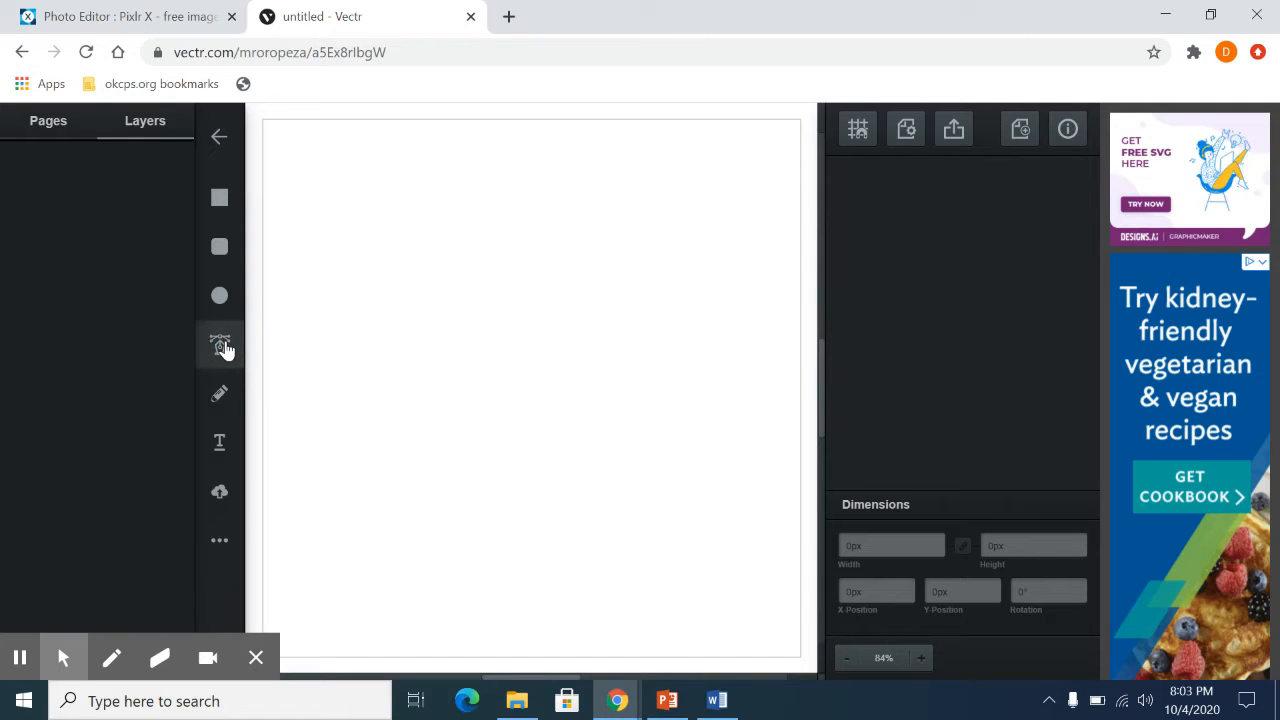
{"action": "left_click", "coordinate": [352, 269]}
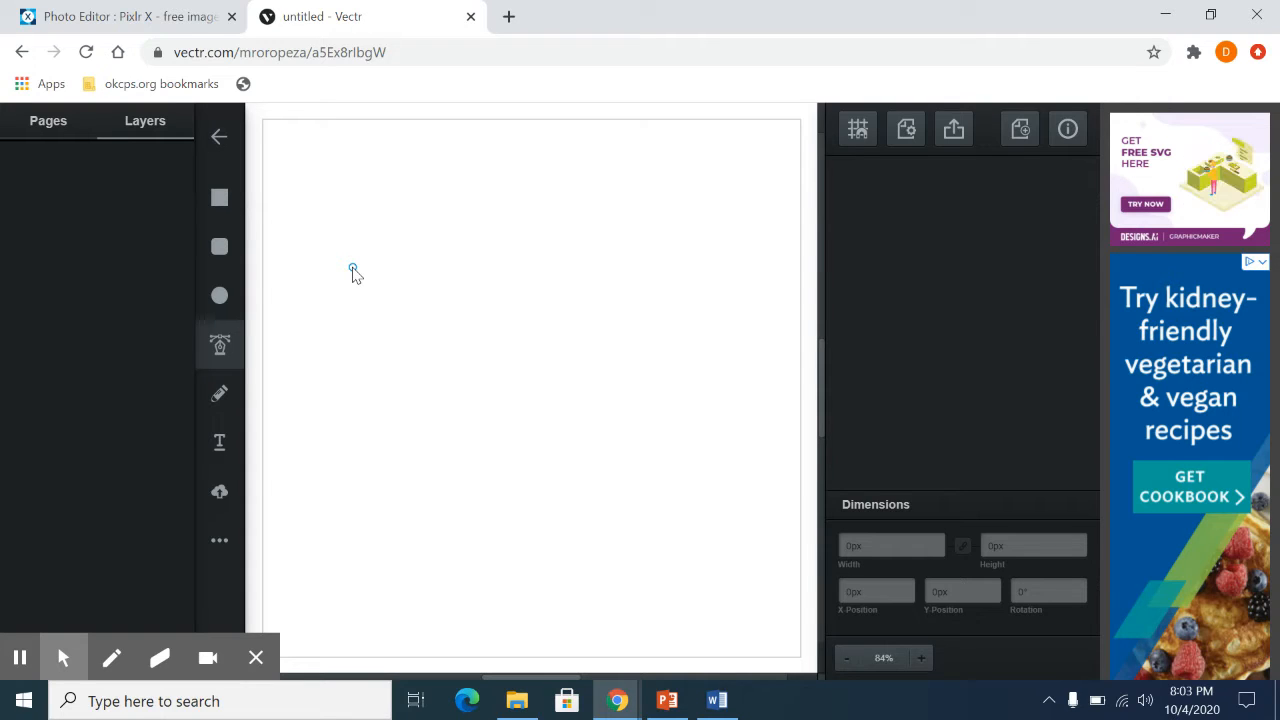
{"action": "left_click", "coordinate": [342, 212]}
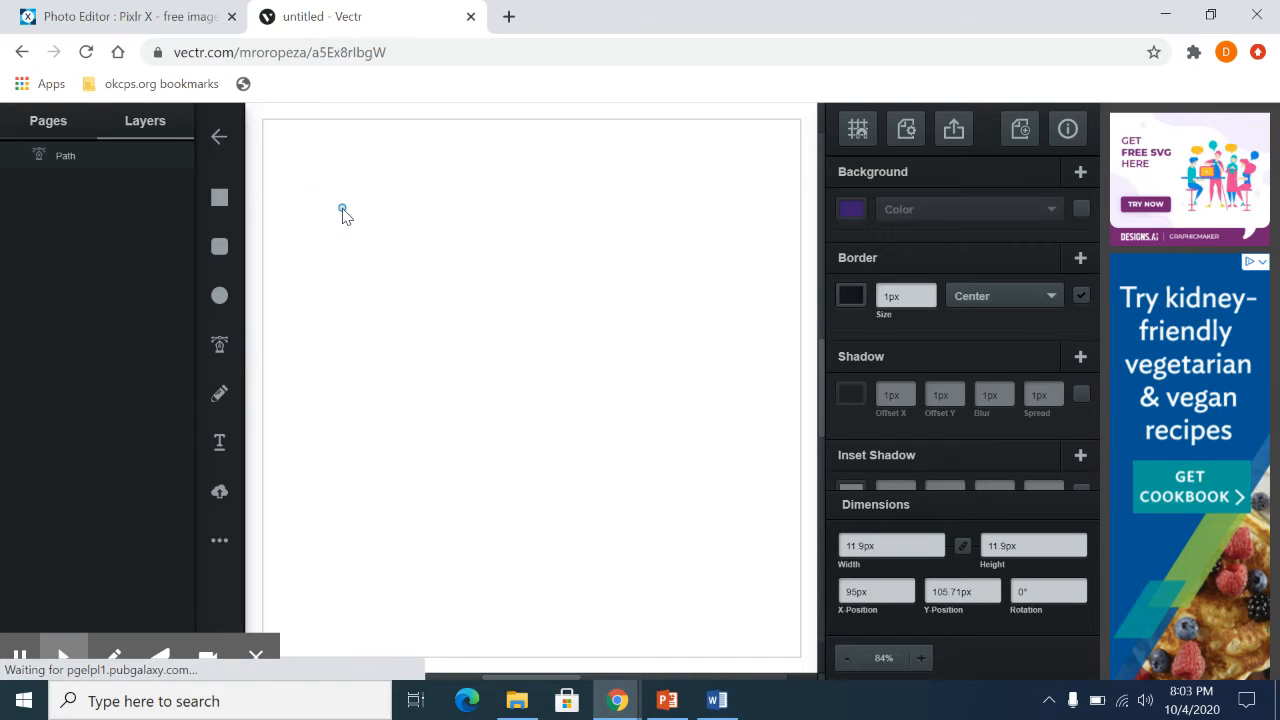
{"action": "left_click", "coordinate": [420, 203]}
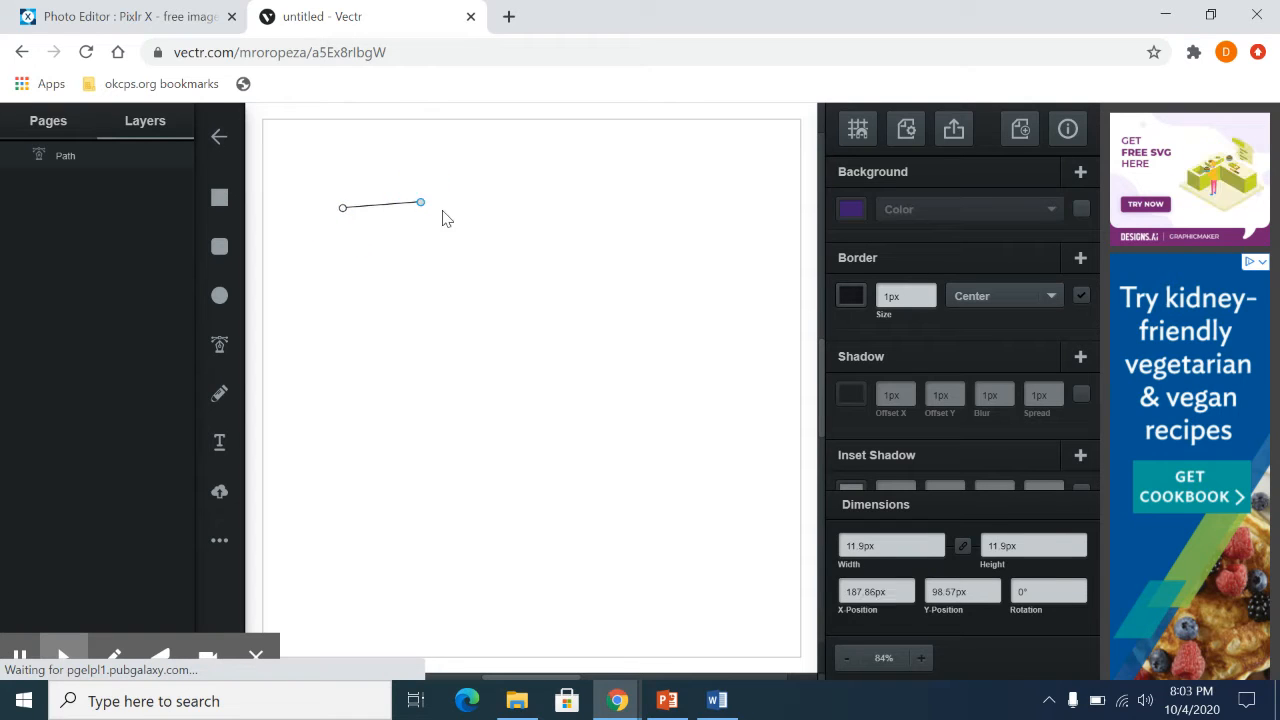
{"action": "left_click", "coordinate": [430, 313]}
{"action": "left_click", "coordinate": [368, 295]}
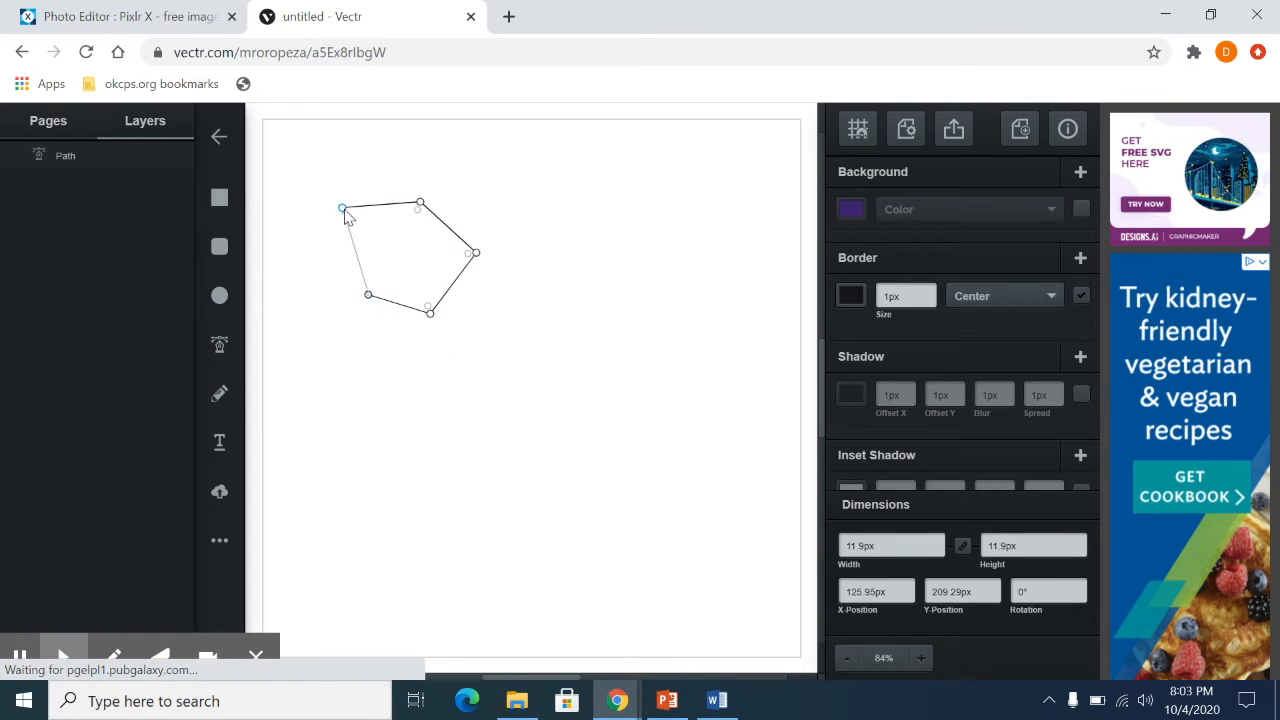
{"action": "left_click", "coordinate": [342, 208]}
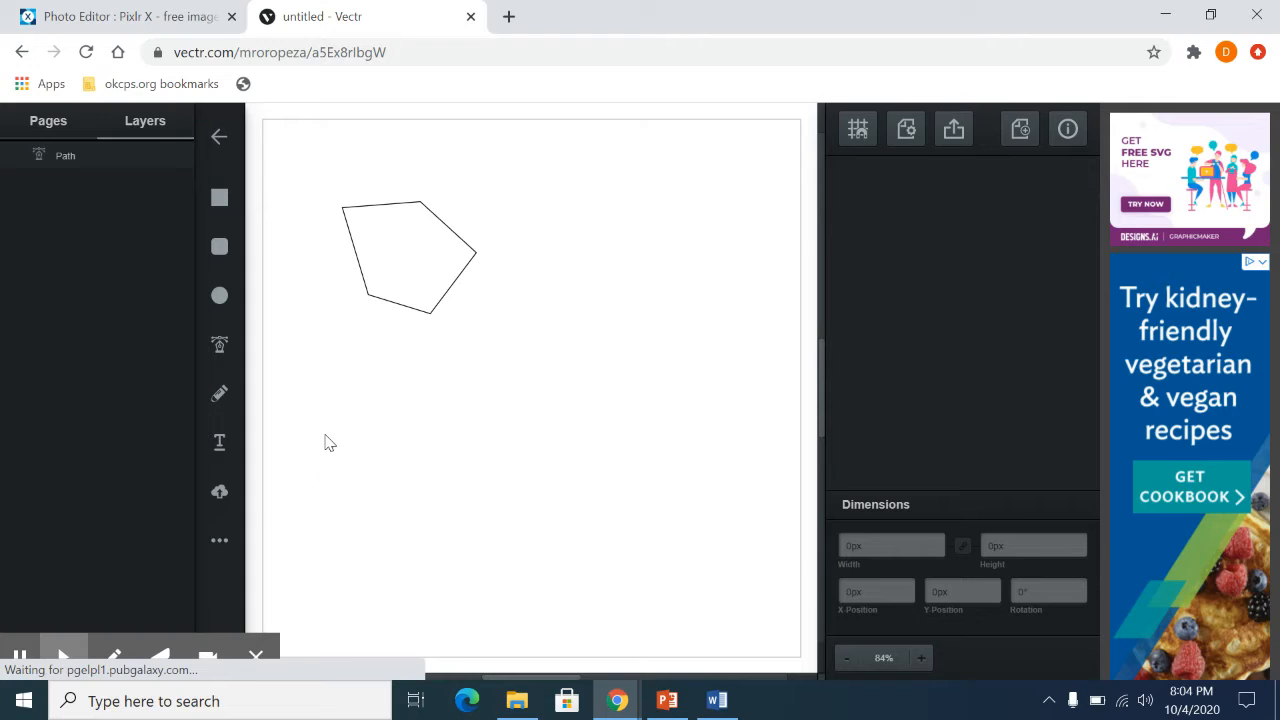
Fill the five-sided shape with purple #5b1abb and place it in the upper-left part of the page
{"action": "left_click_drag", "start_coordinate": [380, 251], "coordinate": [466, 288]}
{"action": "left_click", "coordinate": [857, 207]}
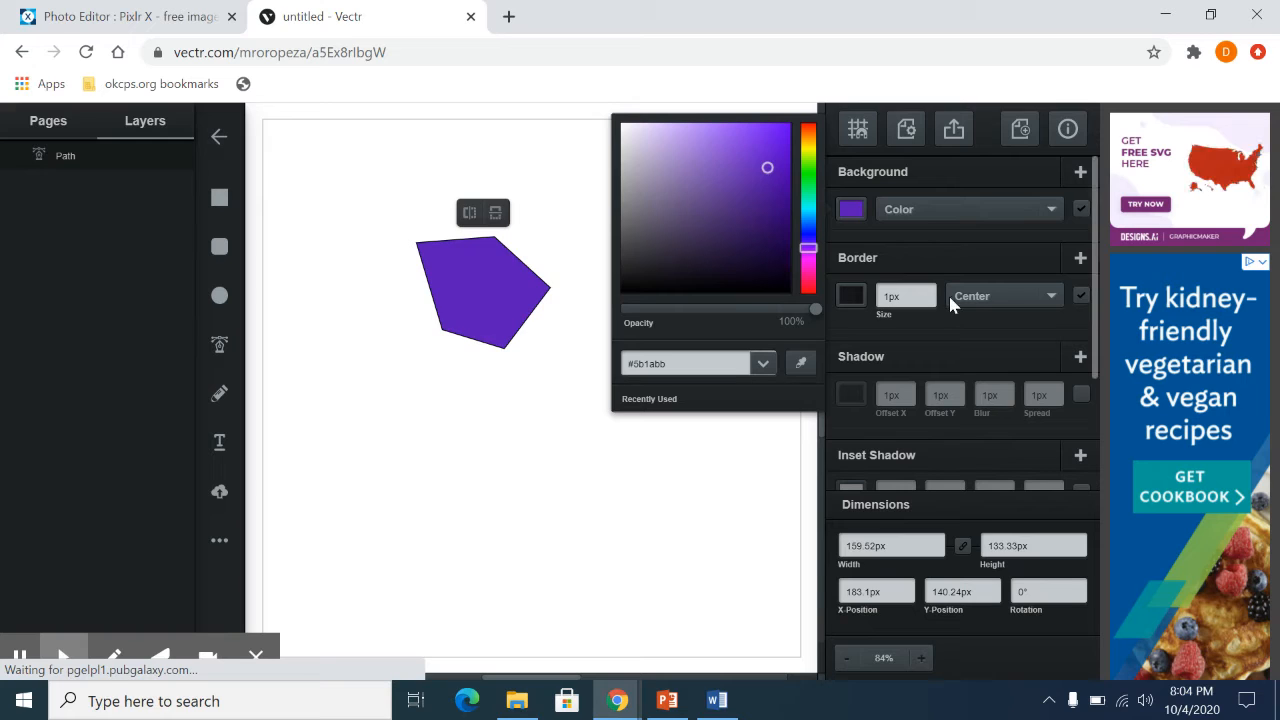
{"action": "left_click", "coordinate": [705, 466]}
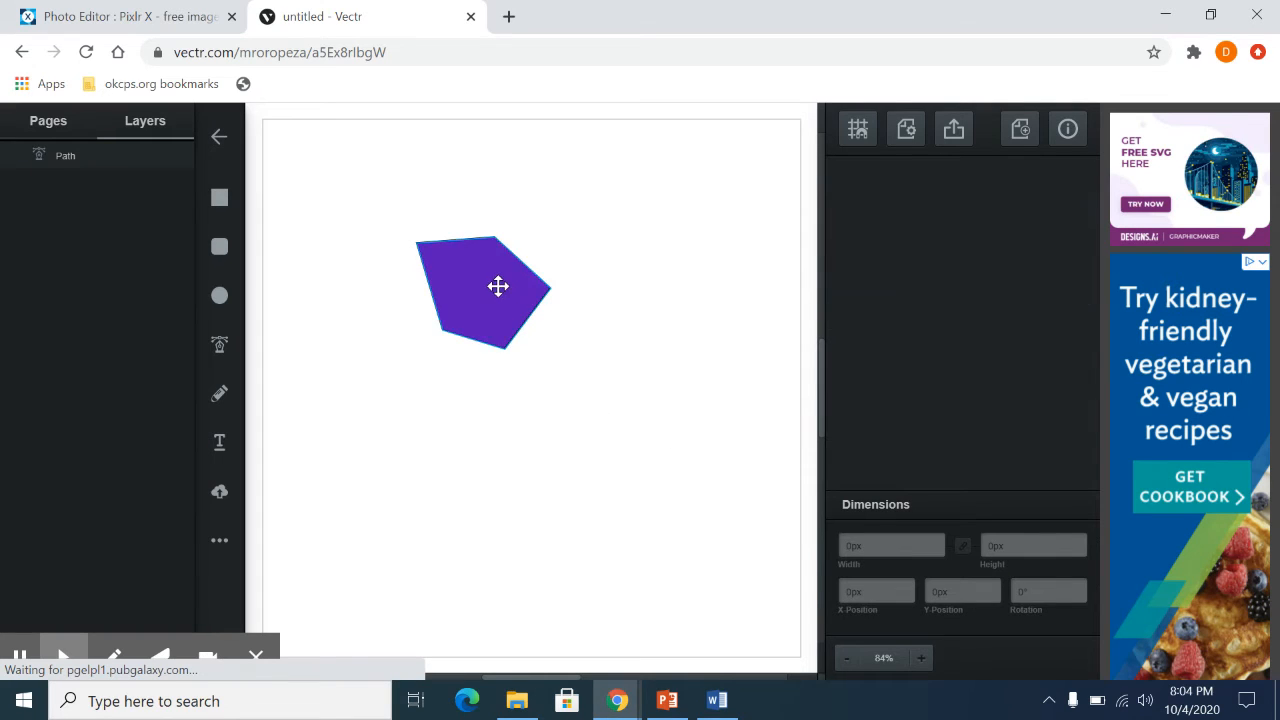
{"action": "left_click_drag", "start_coordinate": [498, 286], "coordinate": [394, 243]}
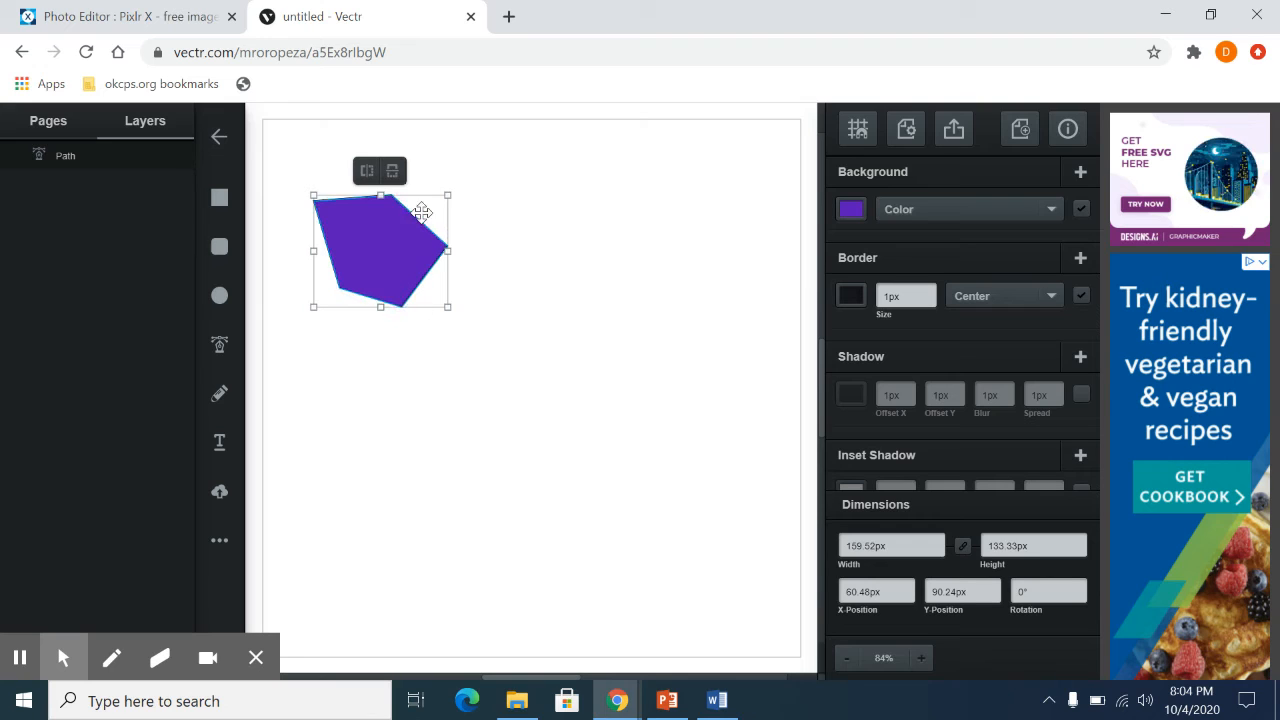
Draw a closed triangle with straight segments to the right of the purple shape using the Pen tool
{"action": "left_click", "coordinate": [219, 344]}
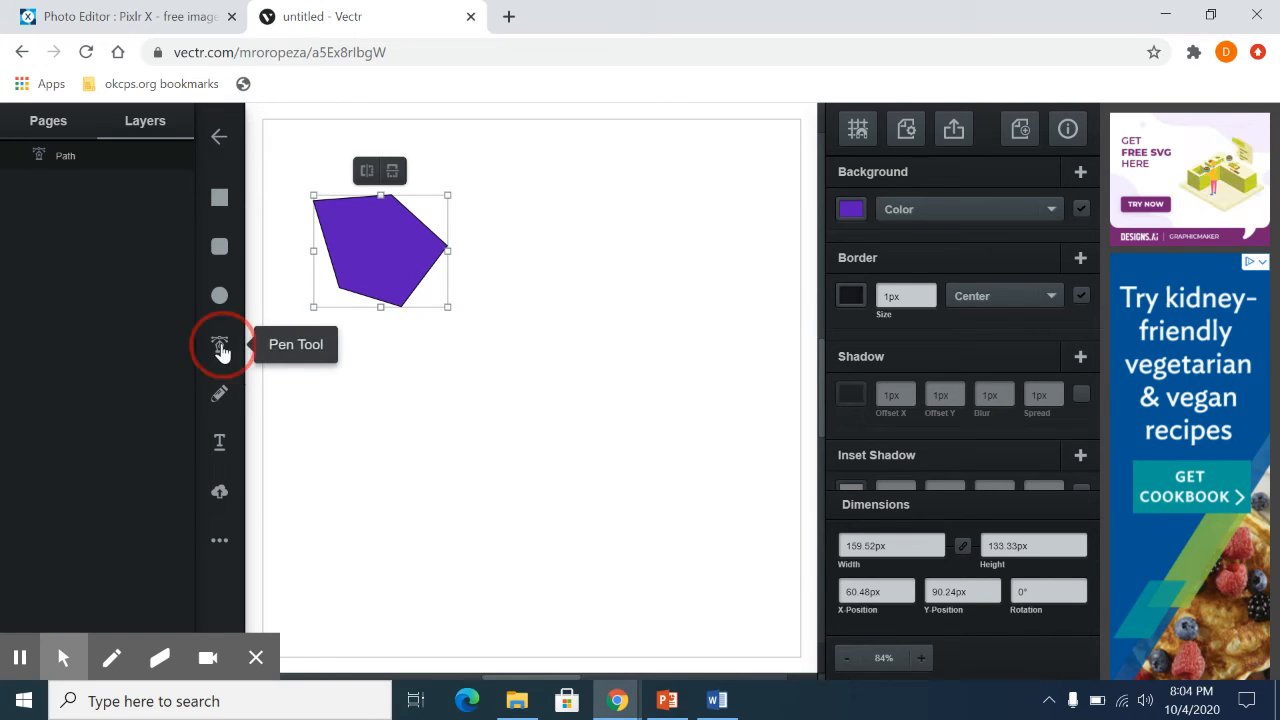
{"action": "left_click", "coordinate": [567, 192]}
{"action": "left_click", "coordinate": [737, 284]}
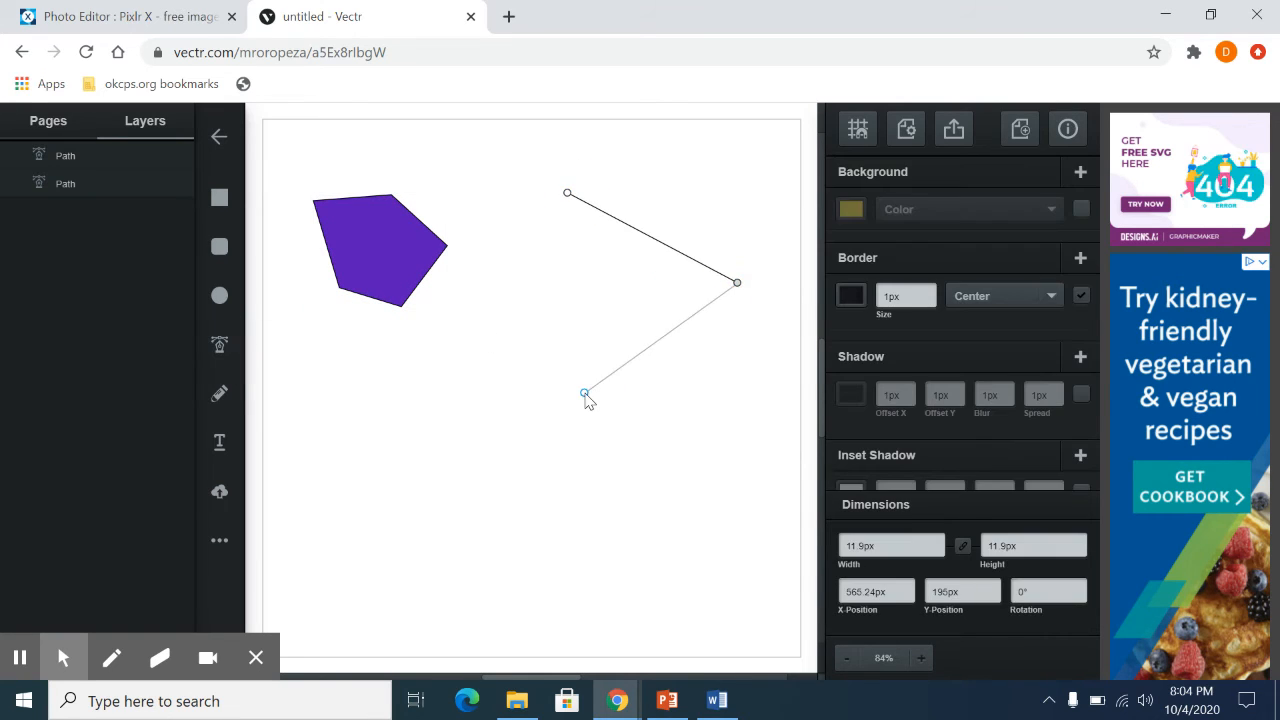
{"action": "left_click", "coordinate": [584, 392]}
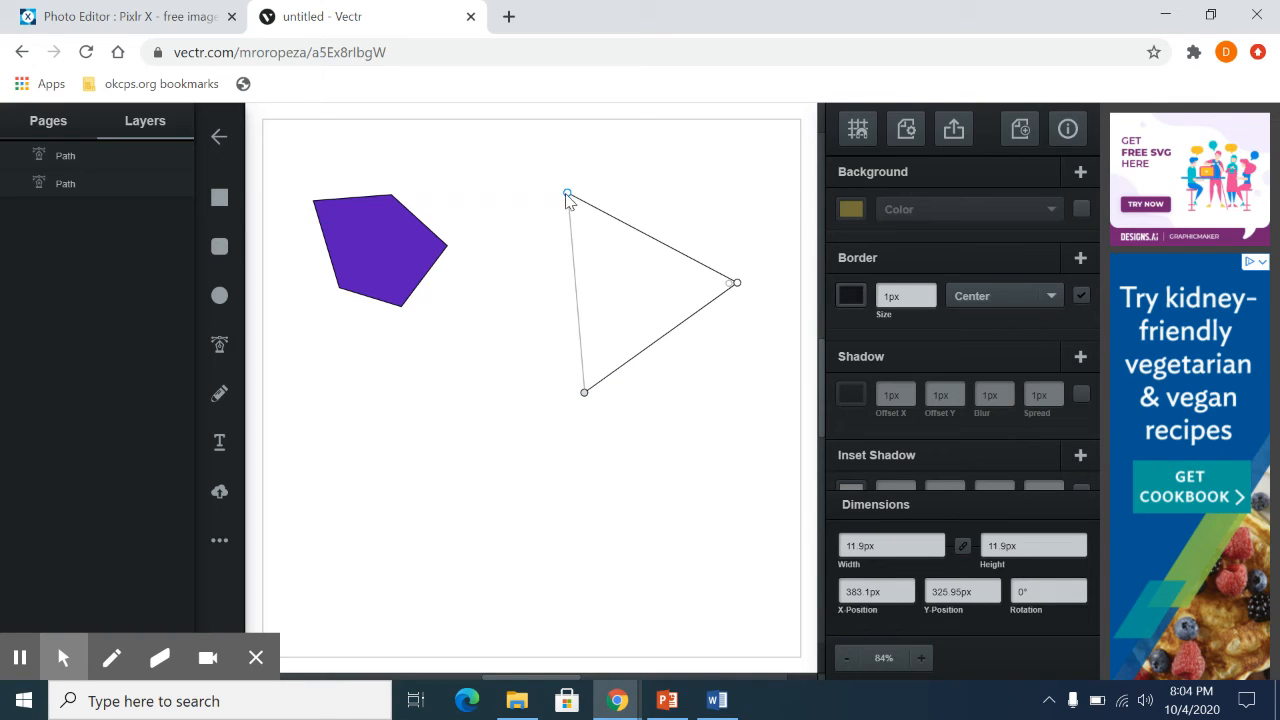
{"action": "left_click", "coordinate": [567, 194]}
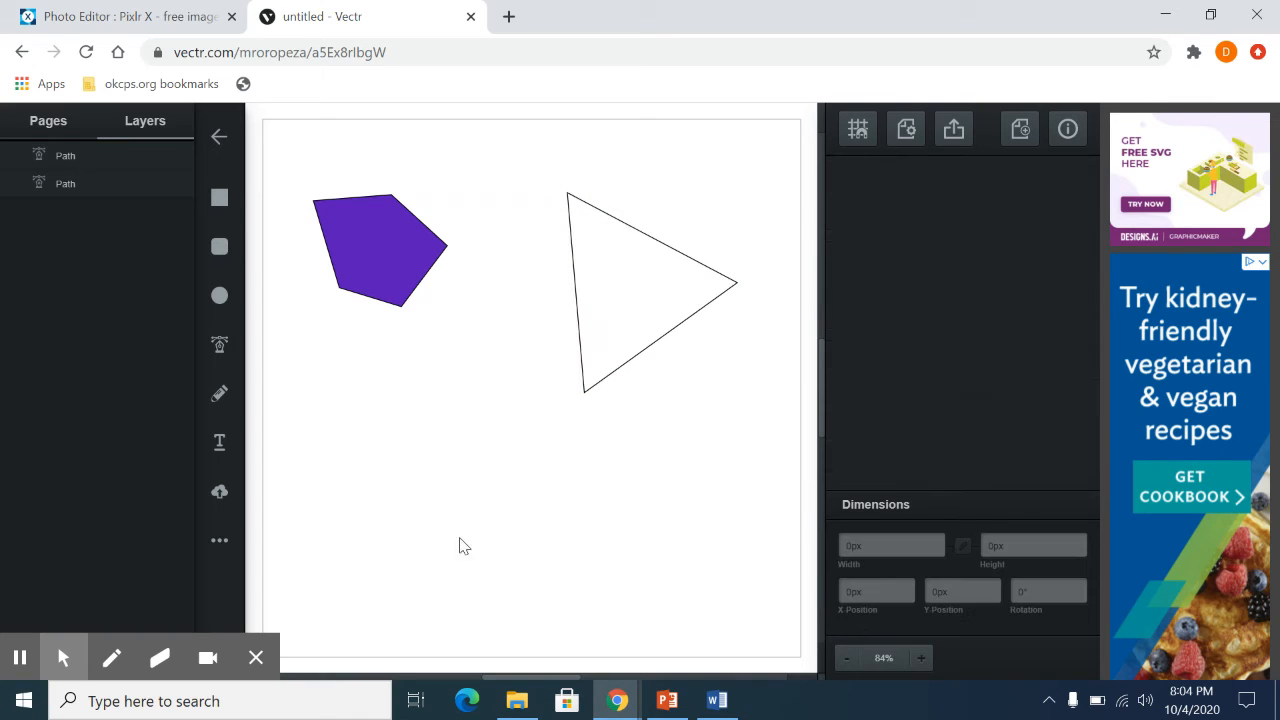
{"action": "left_click", "coordinate": [217, 543]}
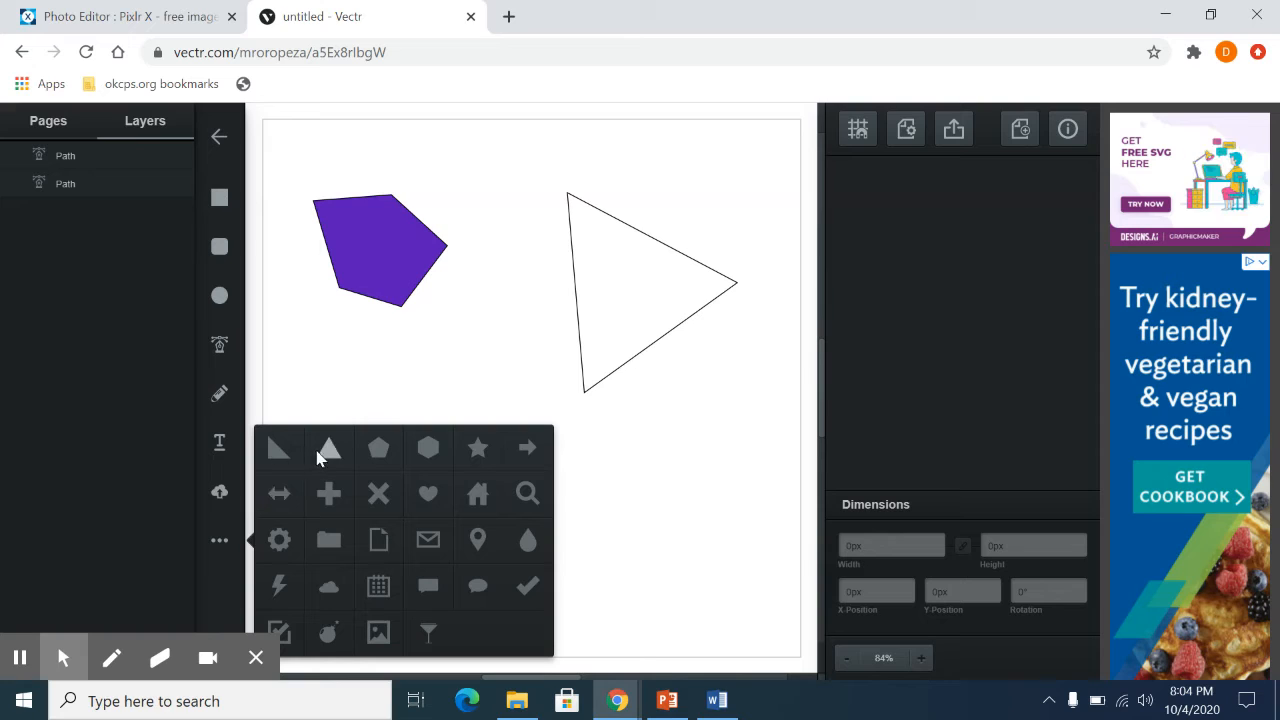
{"action": "left_click", "coordinate": [394, 349]}
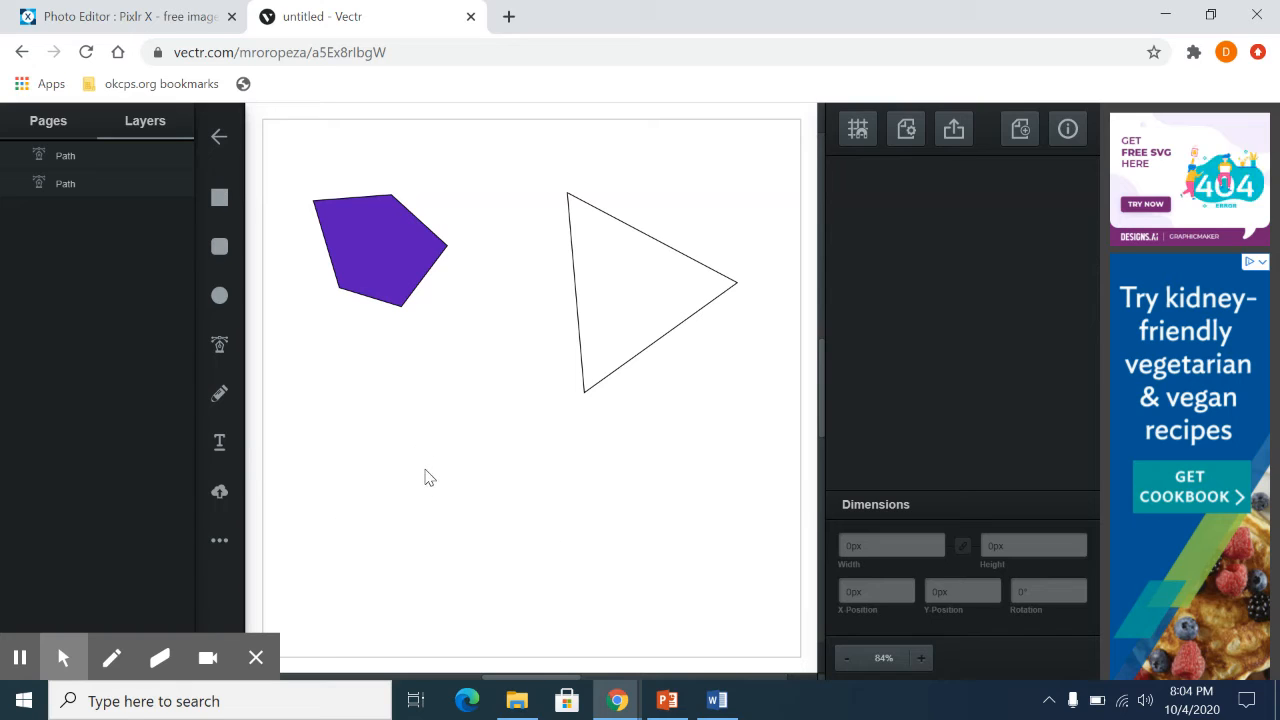
Draw a closed, curved oval about 111 by 189 px below the purple shape using the Pen tool
{"action": "left_click", "coordinate": [220, 346]}
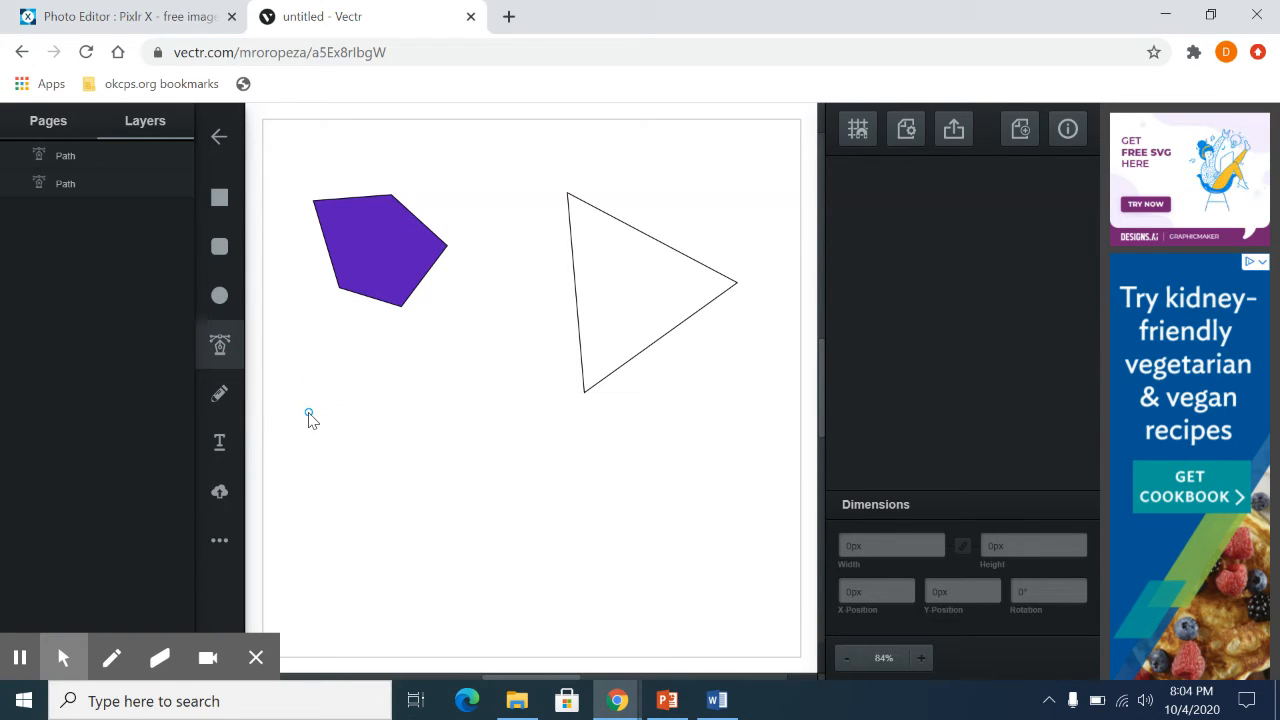
{"action": "left_click", "coordinate": [309, 413]}
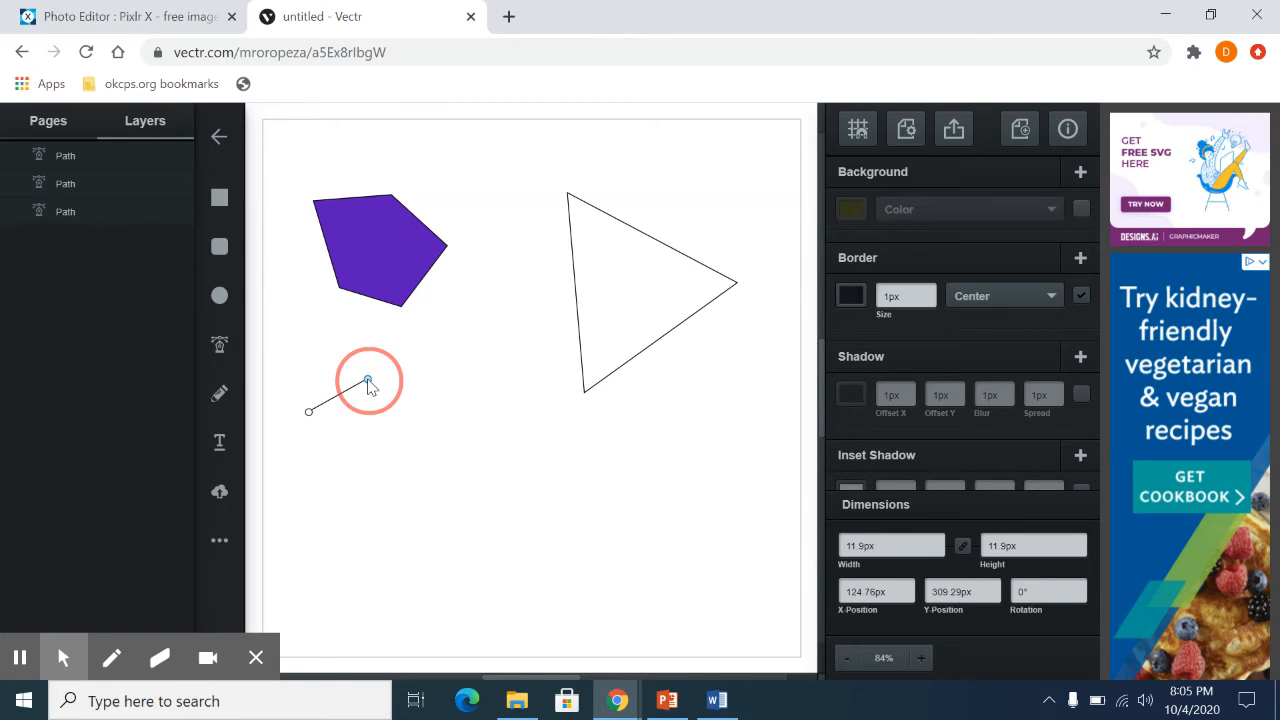
{"action": "left_click_drag", "start_coordinate": [368, 381], "coordinate": [449, 428]}
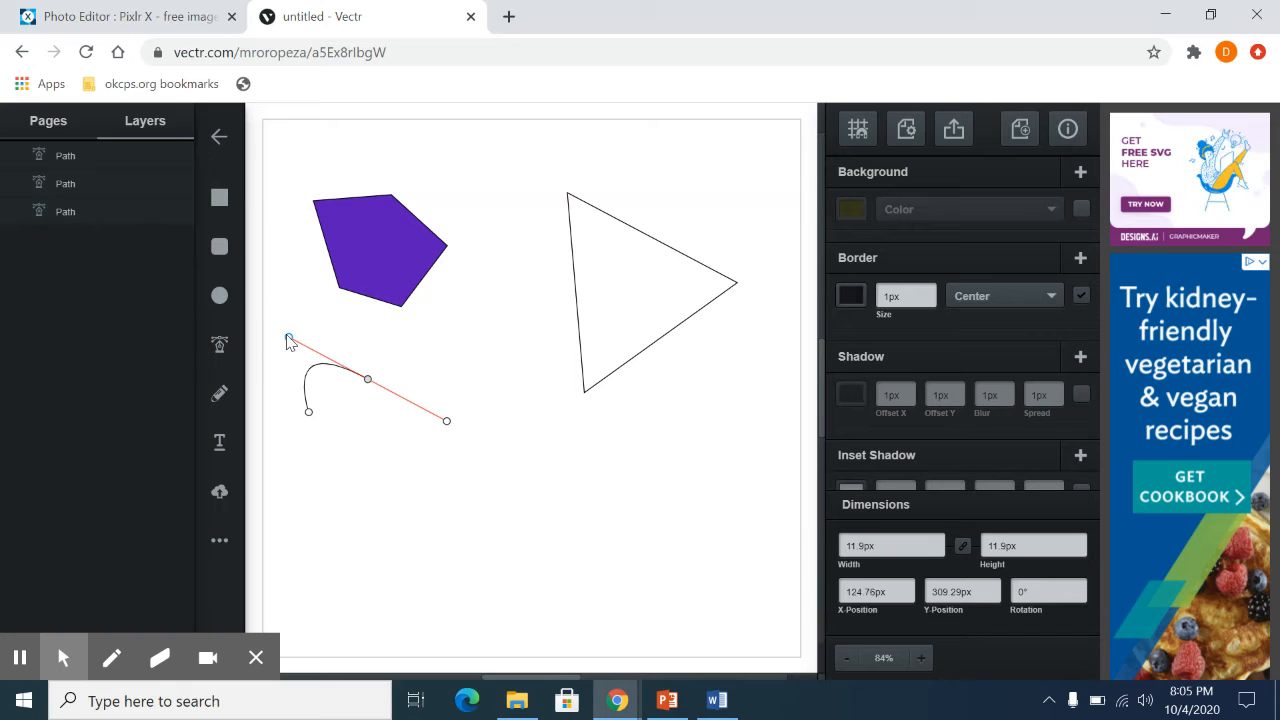
{"action": "left_click_drag", "start_coordinate": [289, 339], "coordinate": [315, 340]}
{"action": "right_click", "coordinate": [318, 342]}
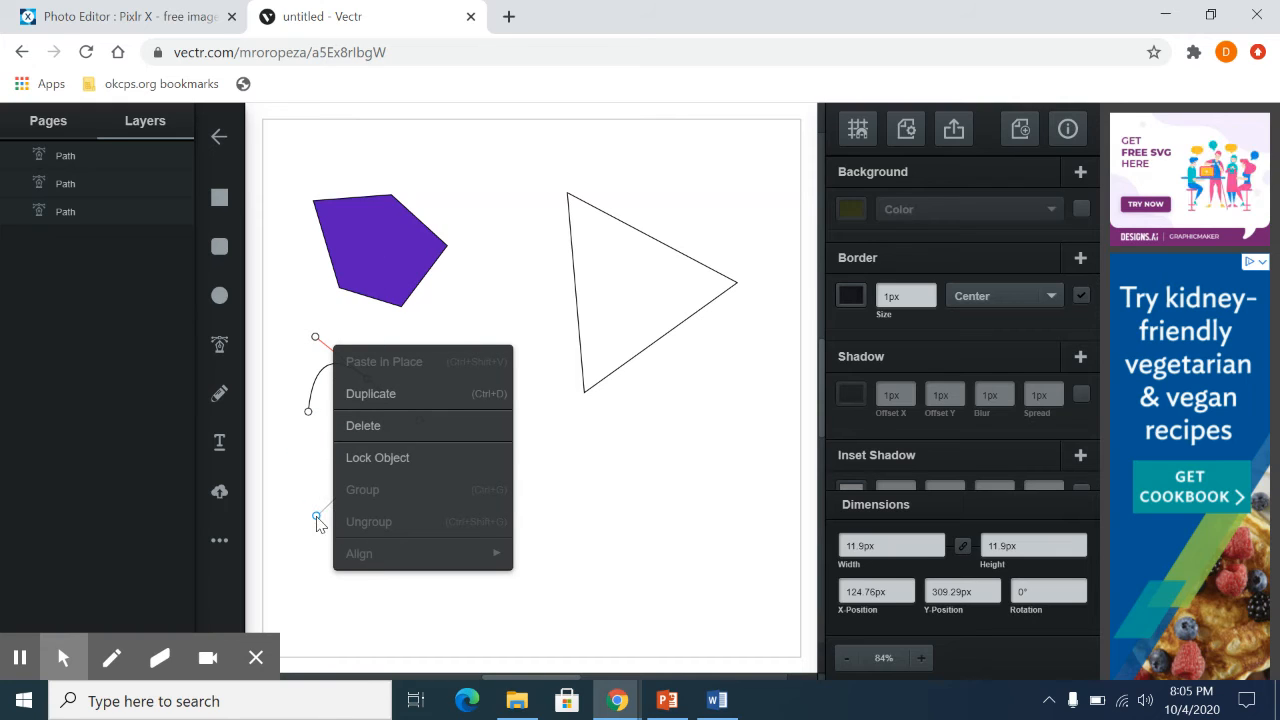
{"action": "left_click", "coordinate": [317, 518]}
{"action": "left_click_drag", "start_coordinate": [317, 520], "coordinate": [277, 480]}
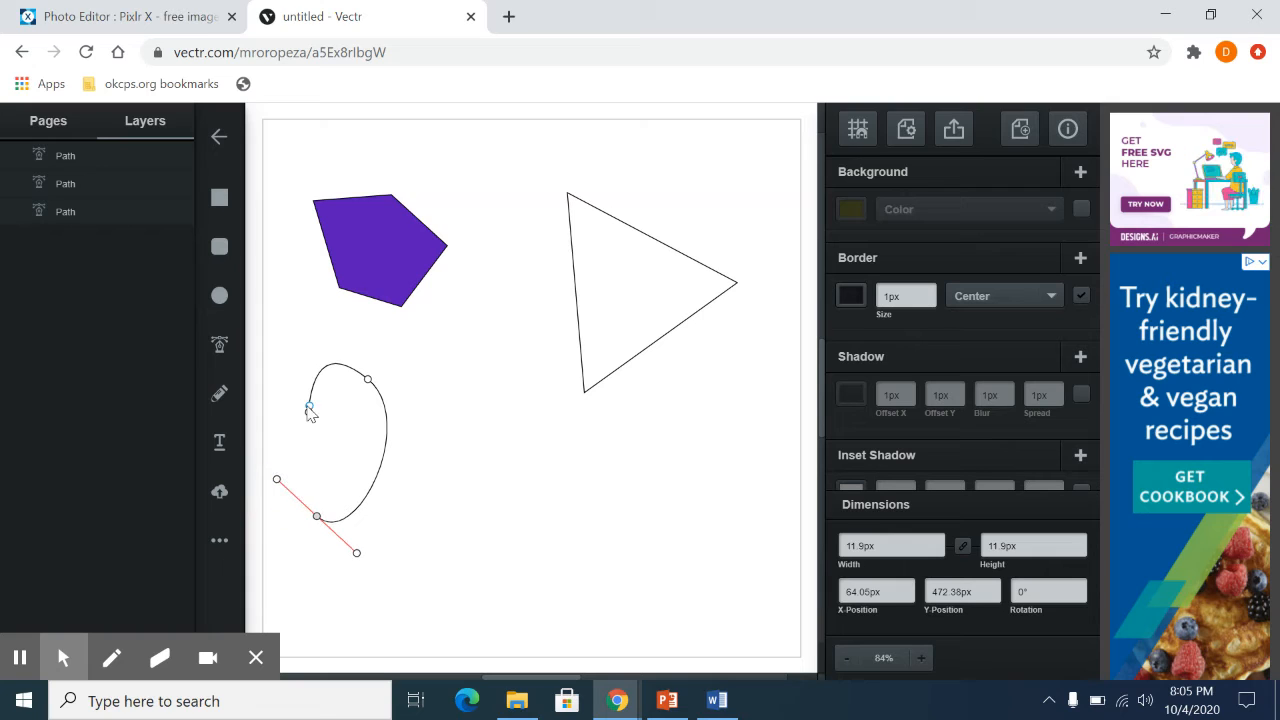
{"action": "left_click", "coordinate": [308, 412]}
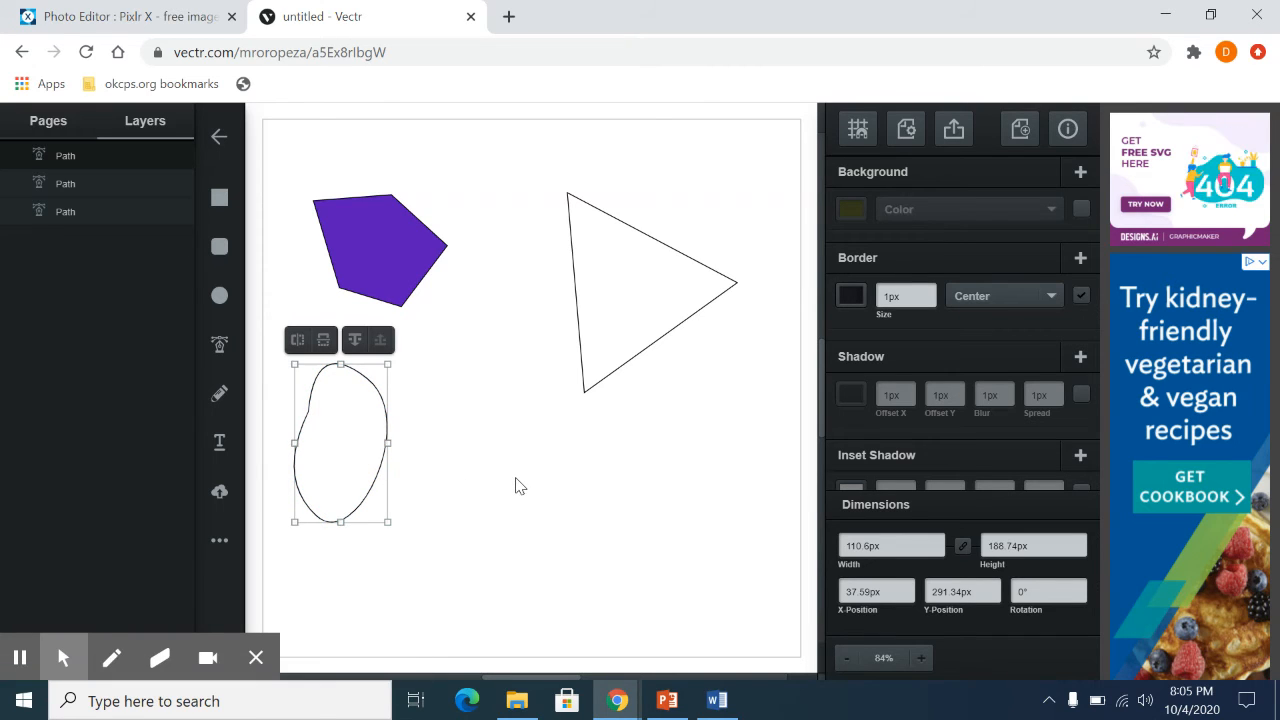
Delete the curved oval, the triangle and the purple shape to clear the page
{"action": "key", "text": "Delete"}
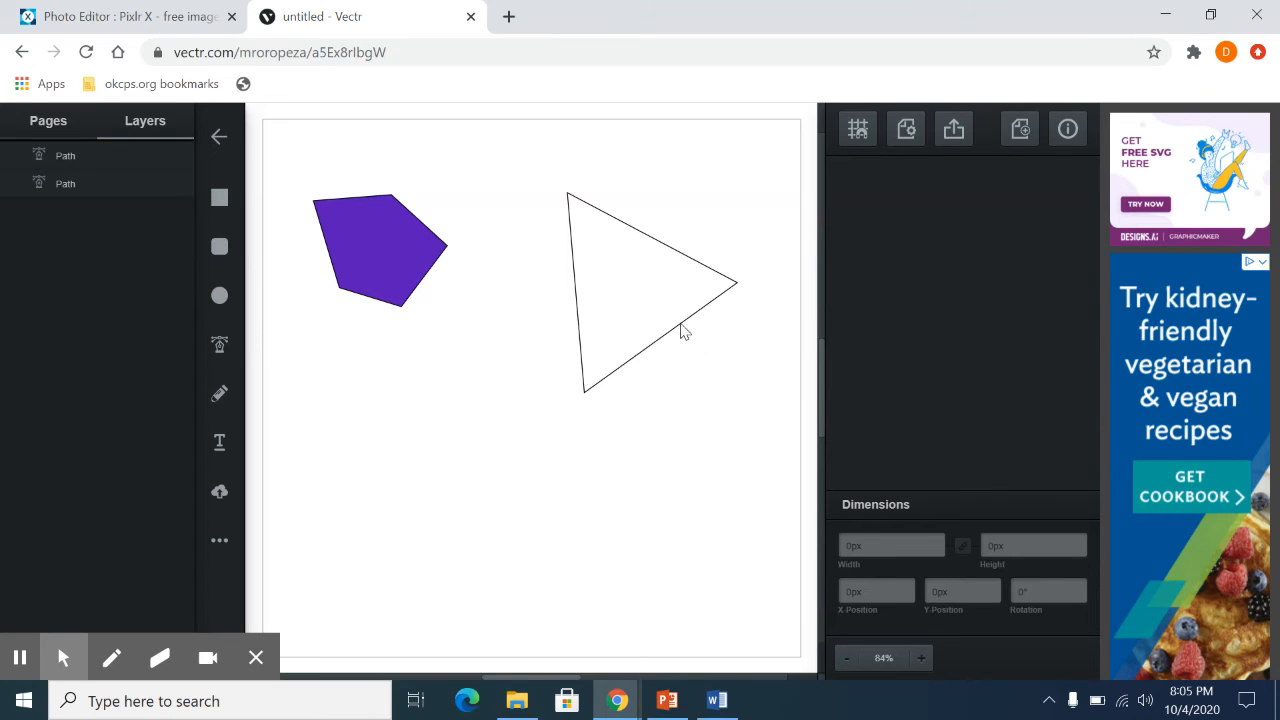
{"action": "left_click", "coordinate": [631, 303]}
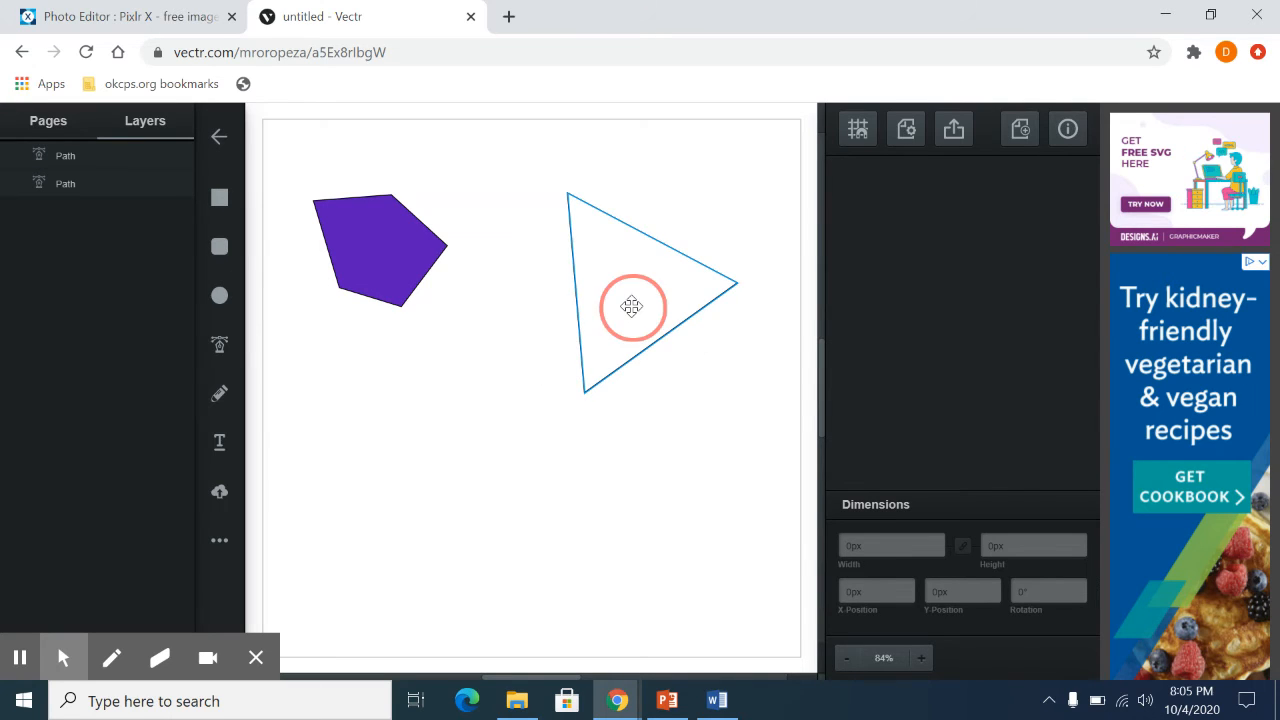
{"action": "key", "text": "Delete"}
{"action": "left_click", "coordinate": [369, 232]}
{"action": "key", "text": "Delete"}
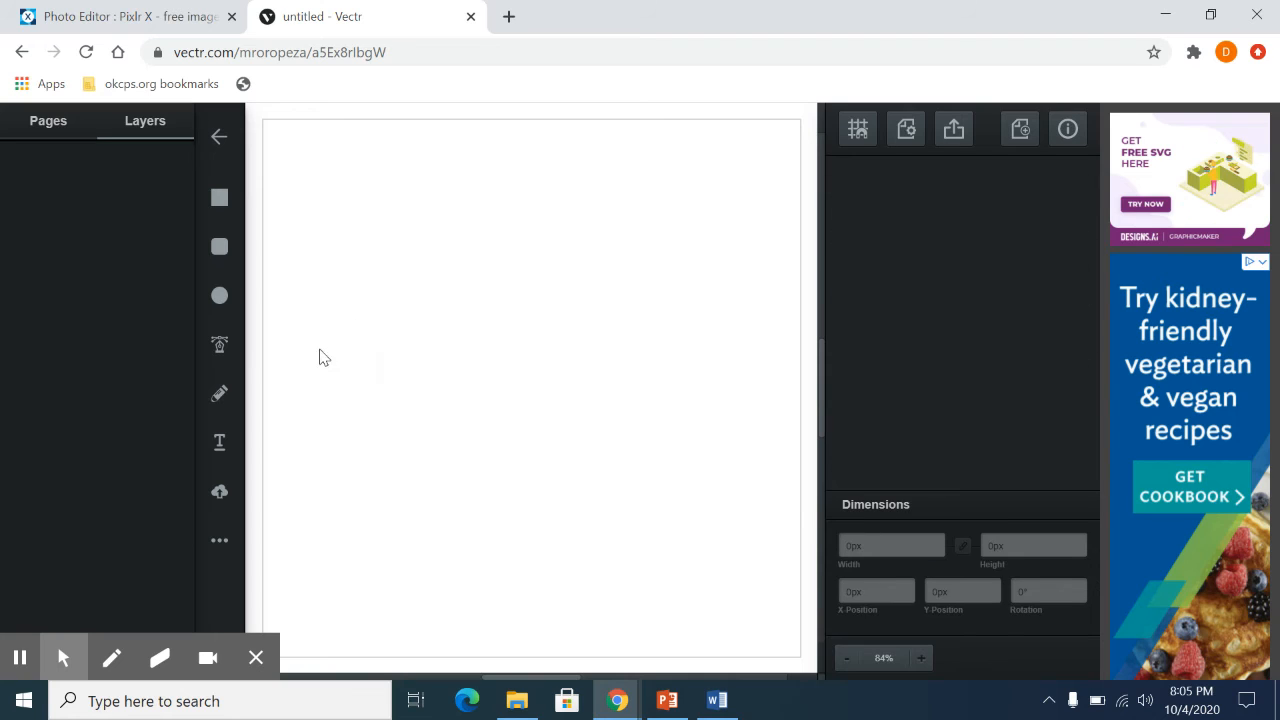
Draw a closed, wavy freeform shape about 555 by 618 px across the page using curved Pen tool segments
{"action": "left_click", "coordinate": [220, 344]}
{"action": "left_click", "coordinate": [333, 198]}
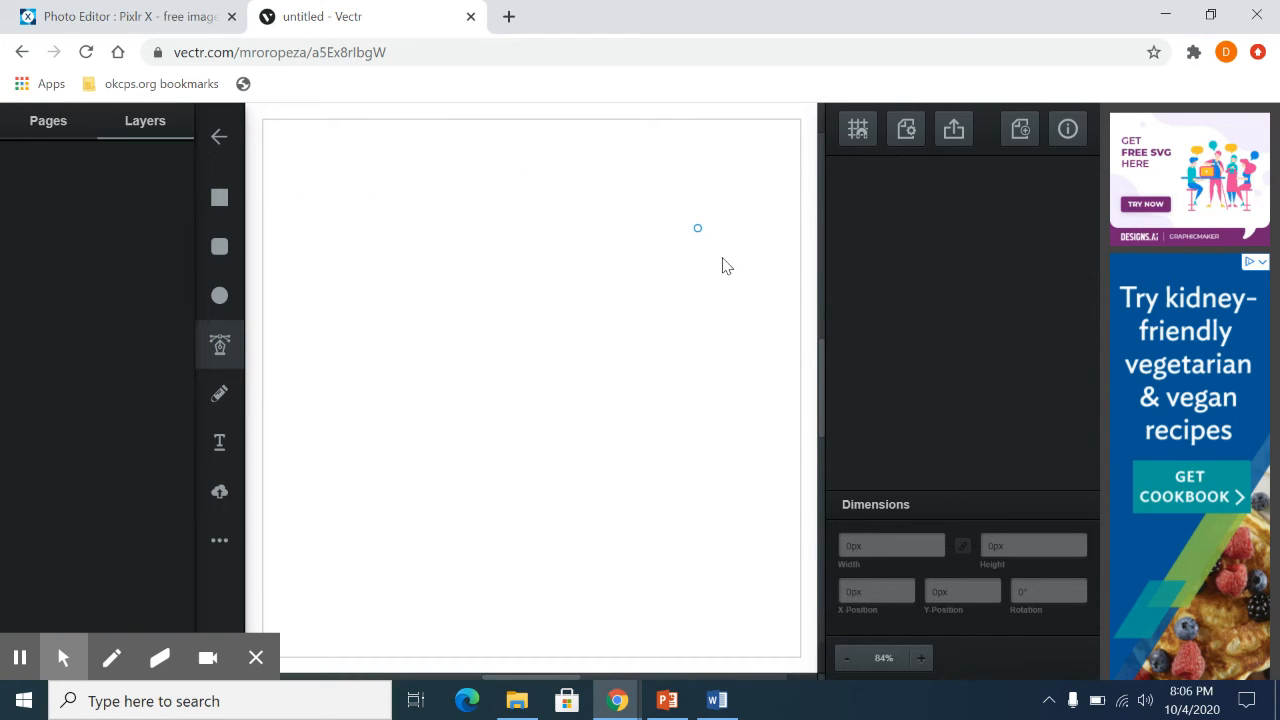
{"action": "left_click", "coordinate": [292, 282]}
{"action": "left_click", "coordinate": [327, 265]}
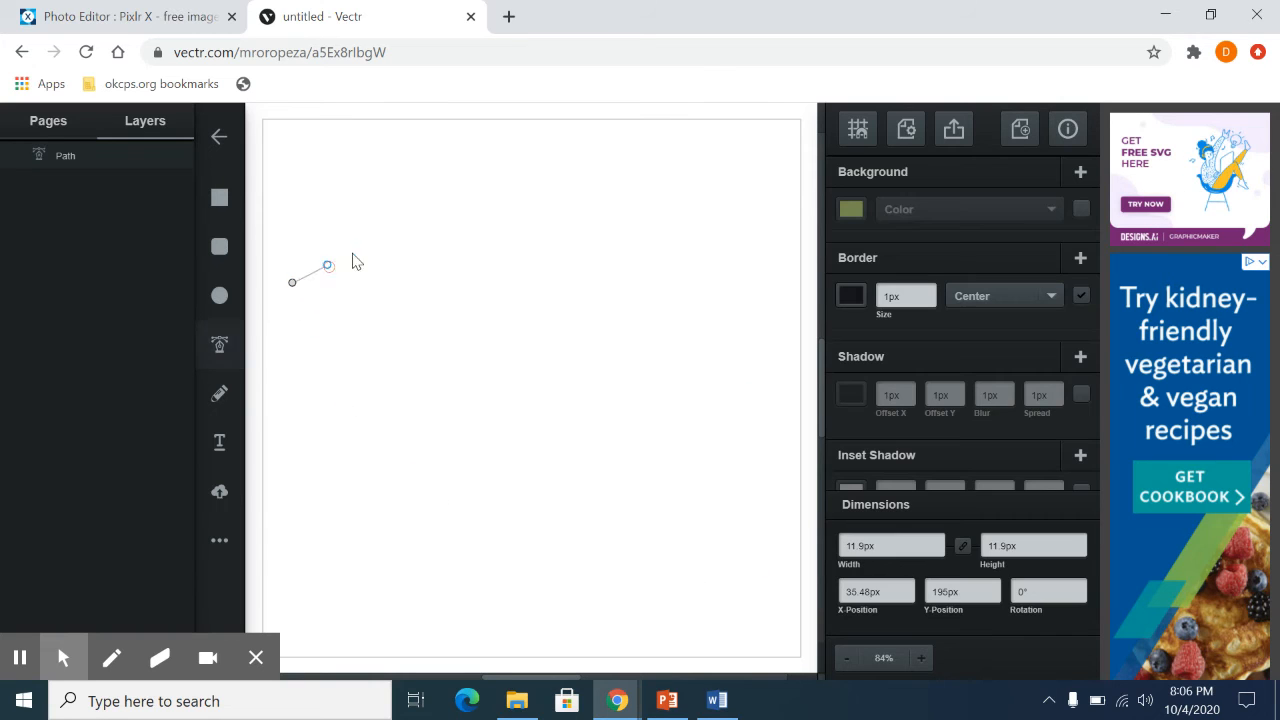
{"action": "left_click_drag", "start_coordinate": [488, 180], "coordinate": [616, 258]}
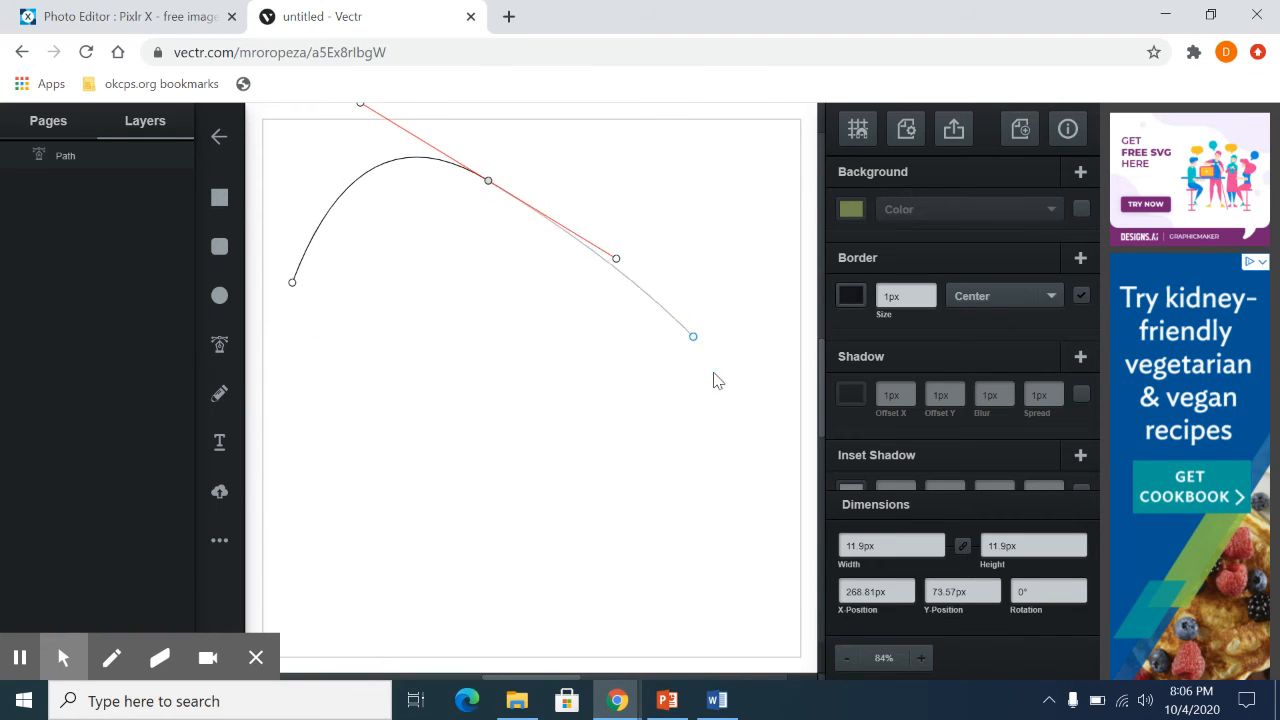
{"action": "left_click_drag", "start_coordinate": [713, 373], "coordinate": [580, 472]}
{"action": "left_click_drag", "start_coordinate": [645, 547], "coordinate": [700, 630]}
{"action": "left_click_drag", "start_coordinate": [543, 617], "coordinate": [433, 484]}
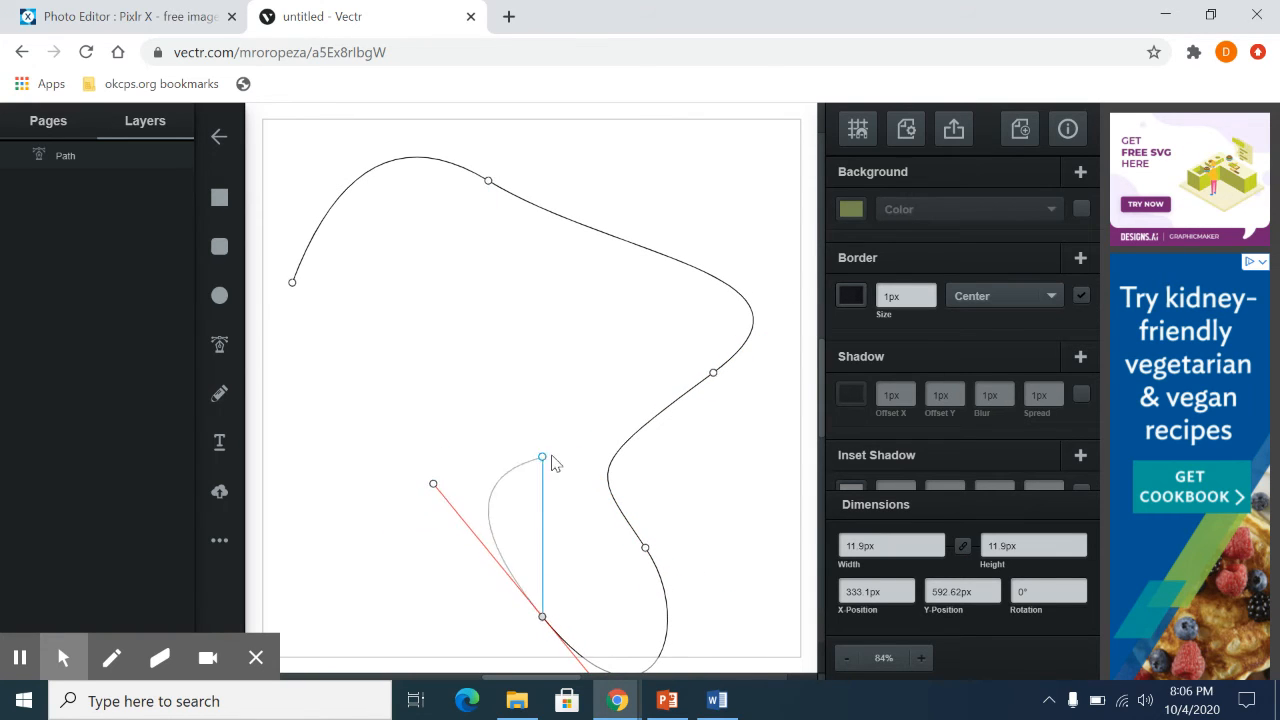
{"action": "left_click_drag", "start_coordinate": [557, 451], "coordinate": [614, 329]}
{"action": "left_click_drag", "start_coordinate": [444, 380], "coordinate": [346, 416]}
{"action": "left_click_drag", "start_coordinate": [310, 349], "coordinate": [277, 526]}
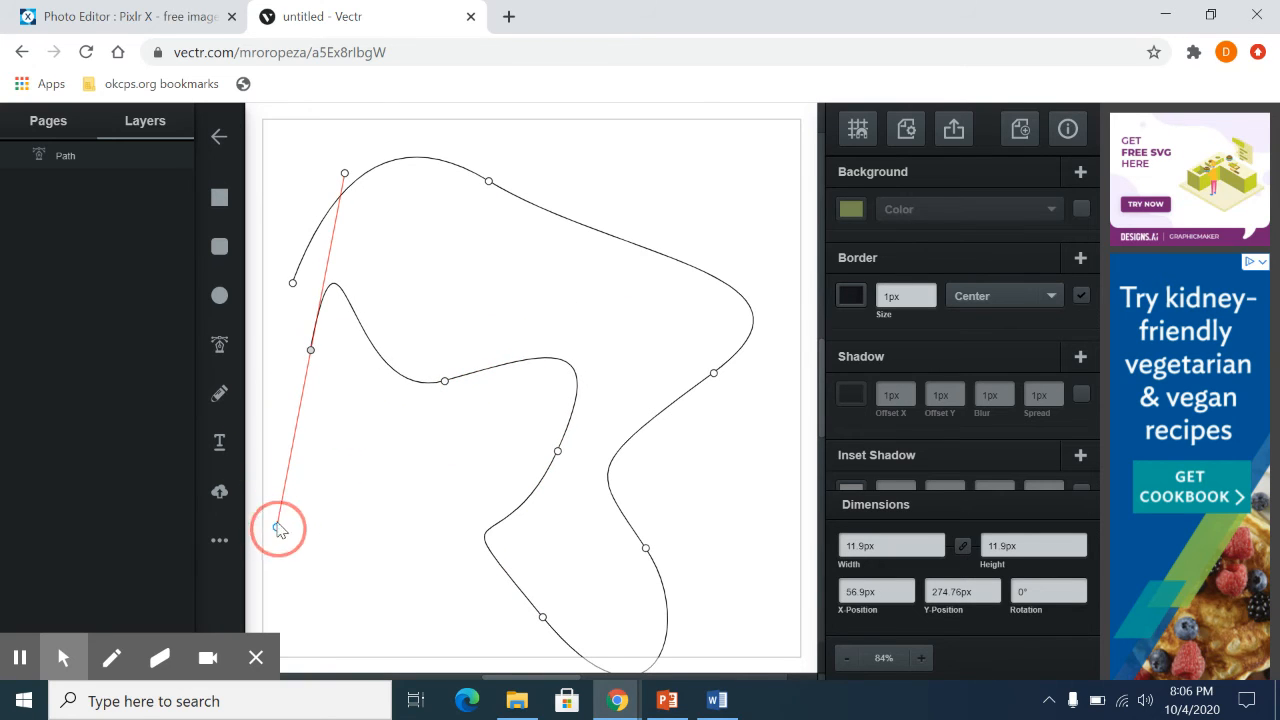
{"action": "left_click", "coordinate": [291, 285]}
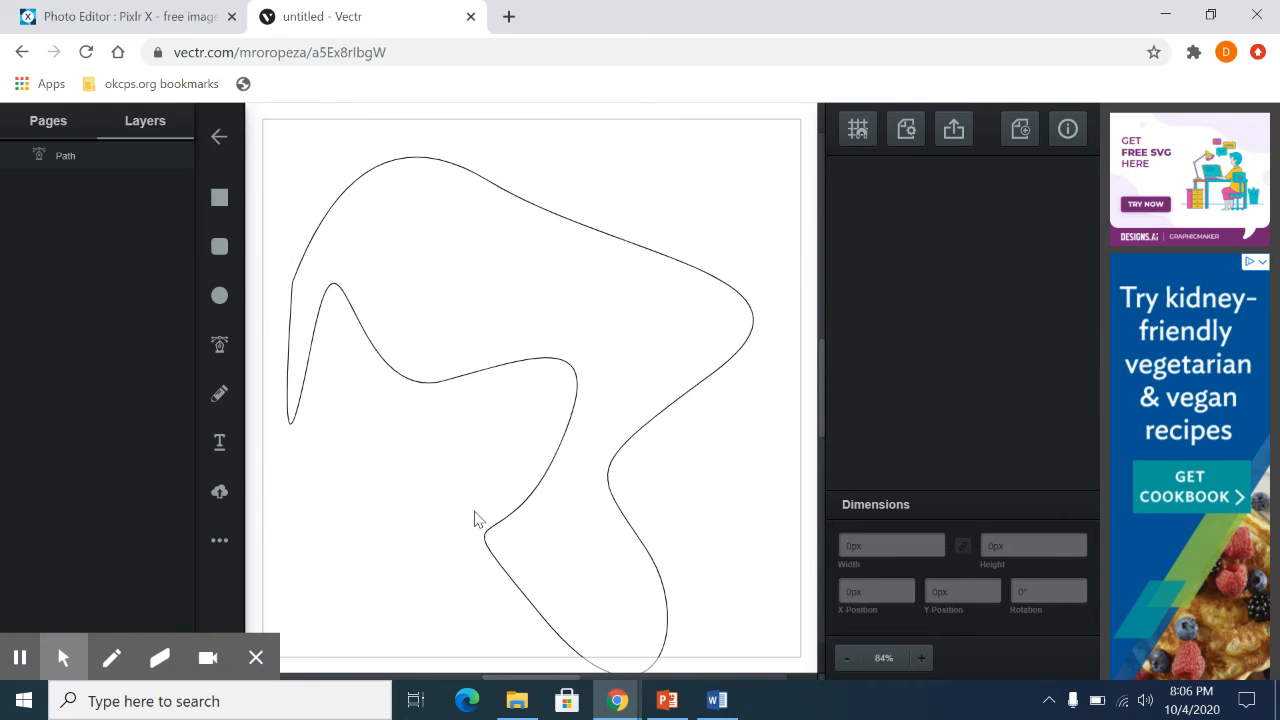
Fill the wavy shape with light purple #c77bea
{"action": "left_click", "coordinate": [539, 295]}
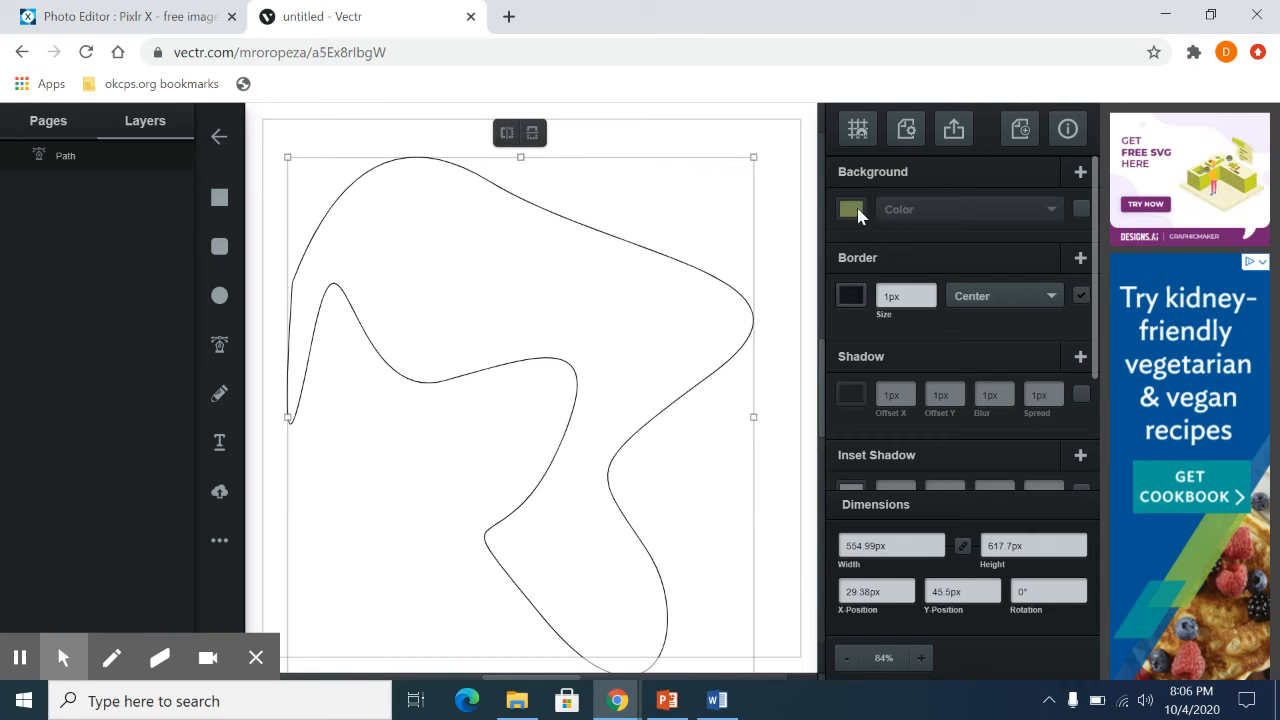
{"action": "left_click", "coordinate": [850, 209]}
{"action": "left_click", "coordinate": [808, 227]}
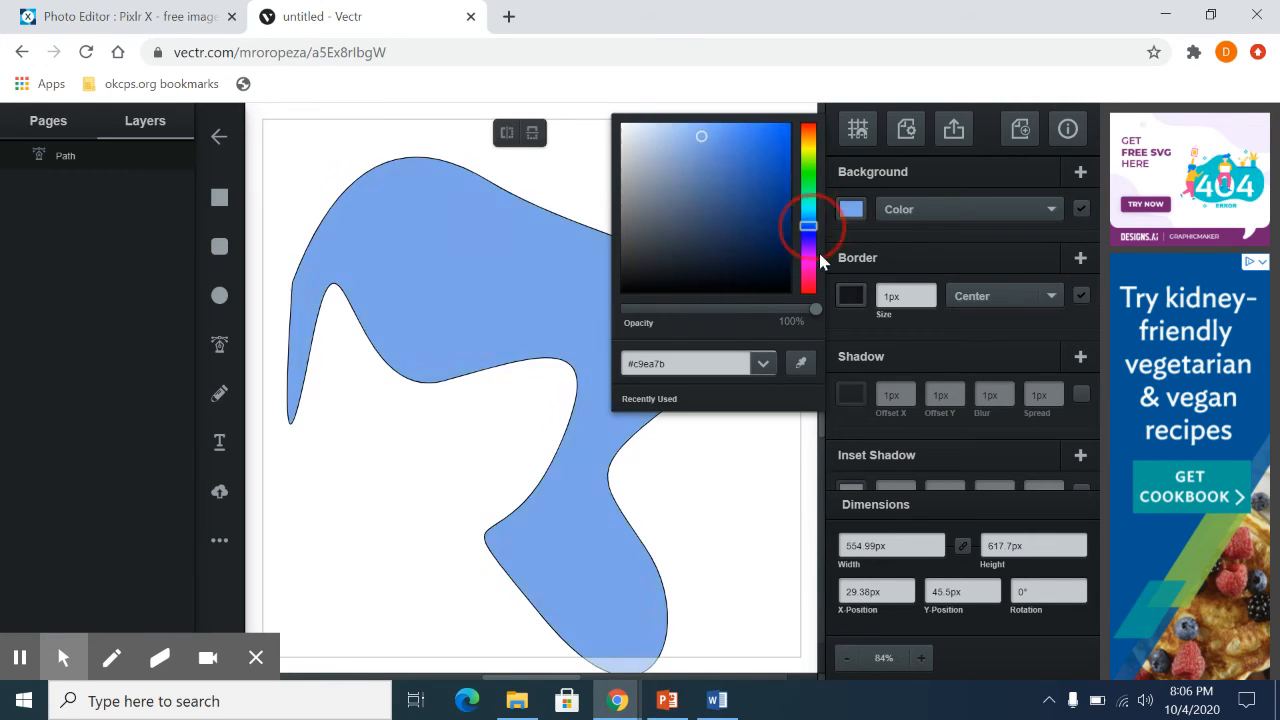
{"action": "left_click_drag", "start_coordinate": [810, 262], "coordinate": [808, 256]}
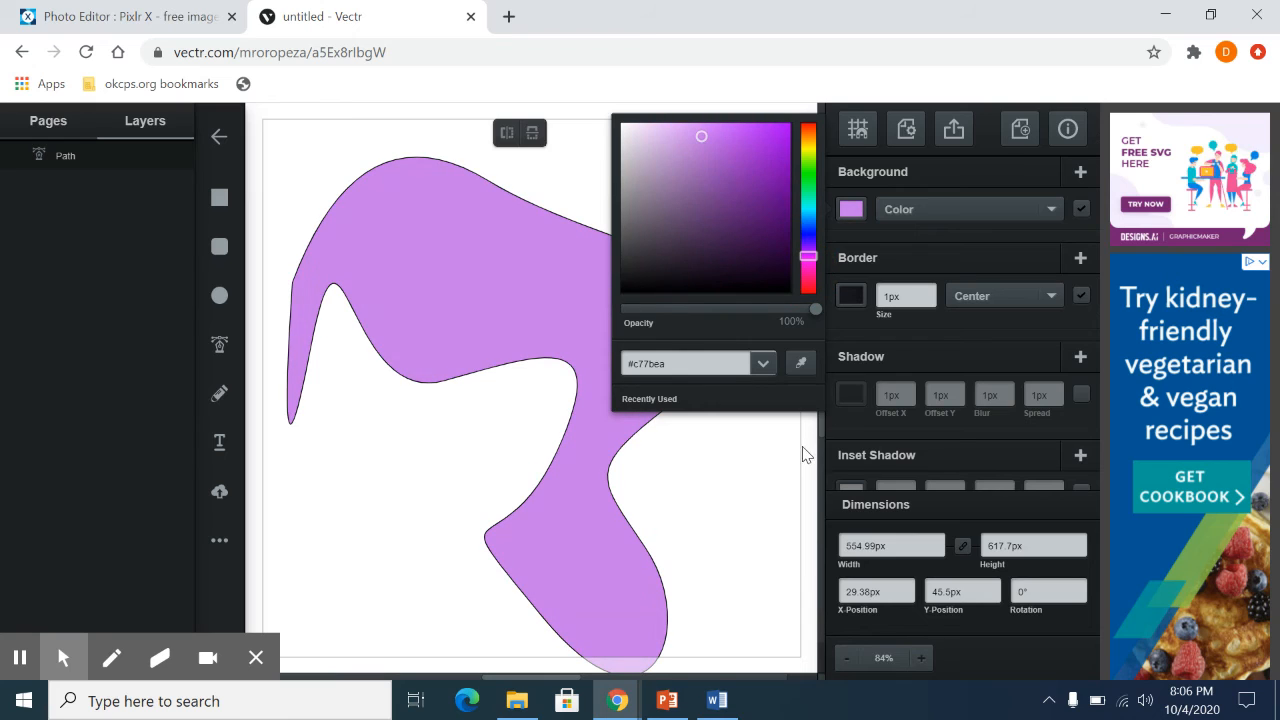
{"action": "left_click", "coordinate": [760, 477]}
Shrink the purple wavy shape to about 184 by 188 px and move it to the page's upper-left corner
{"action": "left_click", "coordinate": [600, 273]}
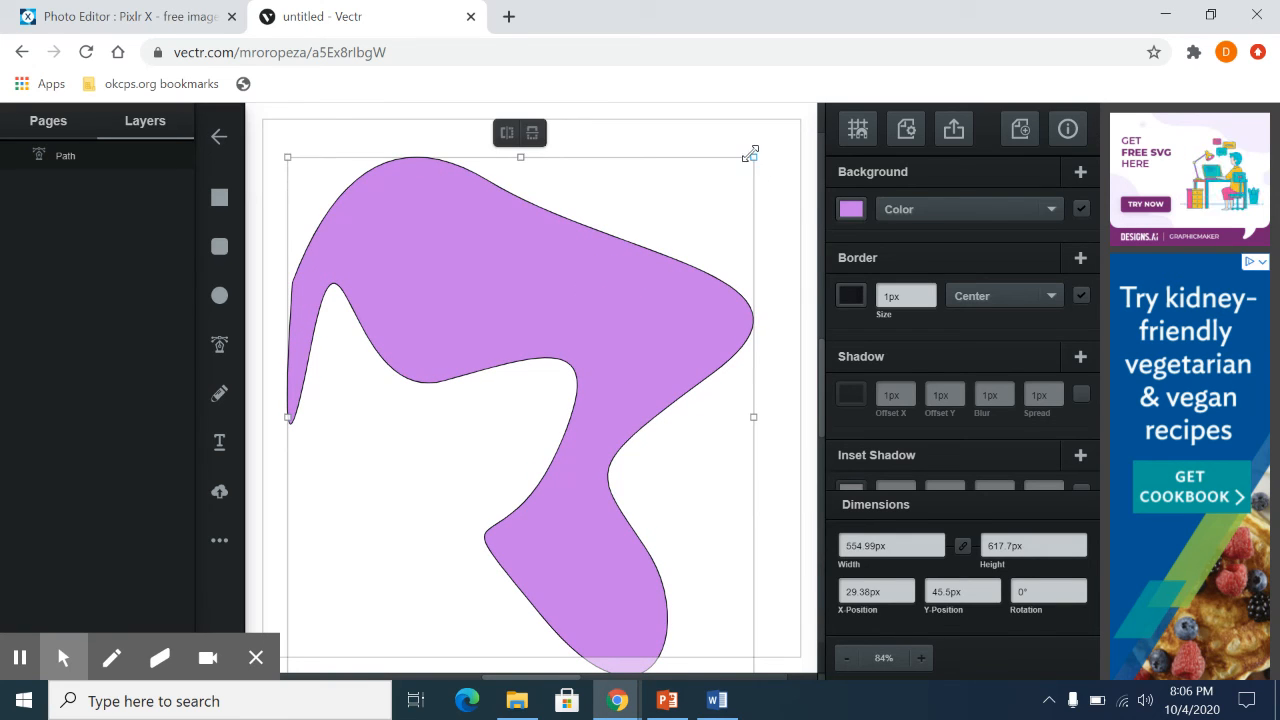
{"action": "left_click_drag", "start_coordinate": [752, 154], "coordinate": [441, 394]}
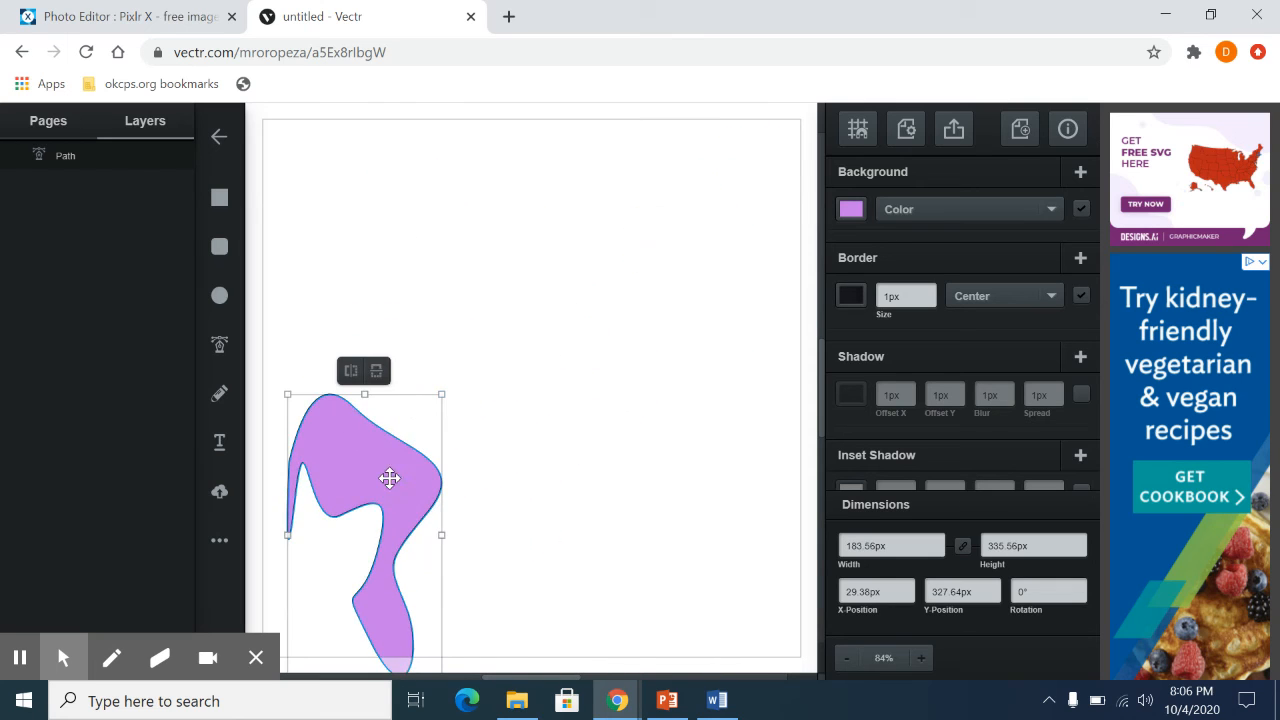
{"action": "left_click_drag", "start_coordinate": [389, 479], "coordinate": [476, 283]}
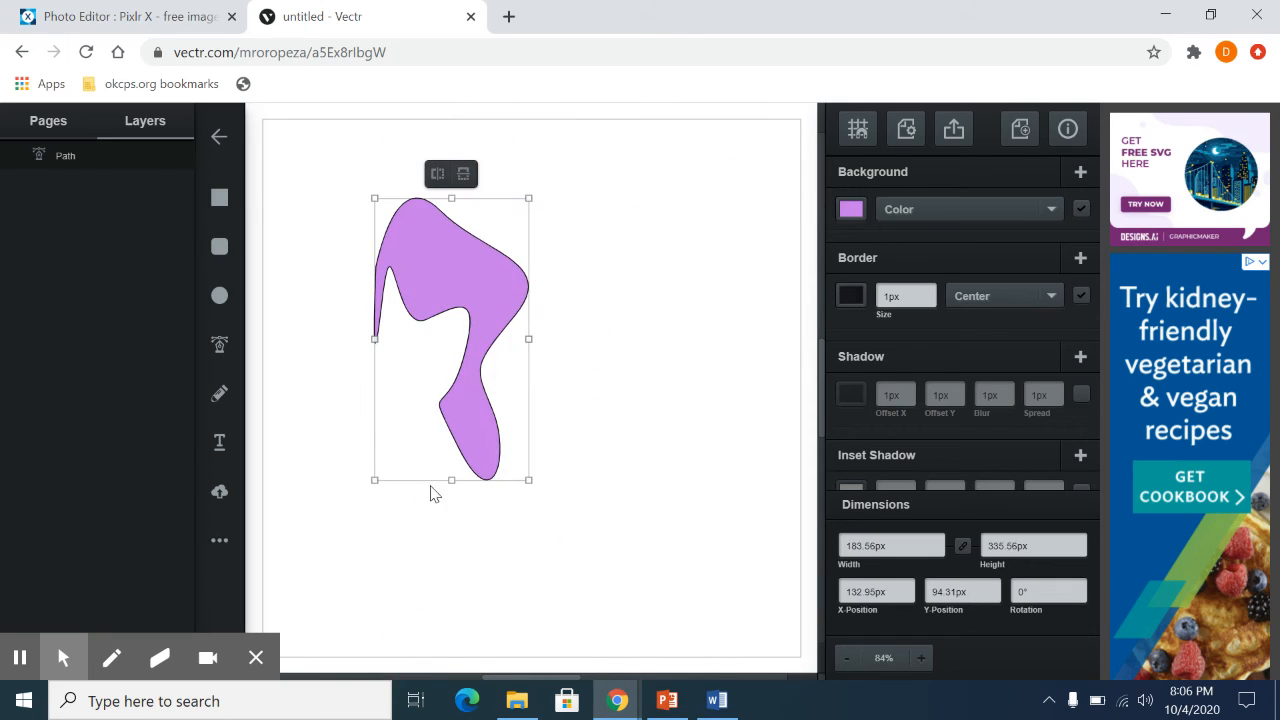
{"action": "left_click_drag", "start_coordinate": [451, 480], "coordinate": [468, 357]}
{"action": "left_click_drag", "start_coordinate": [491, 263], "coordinate": [384, 202]}
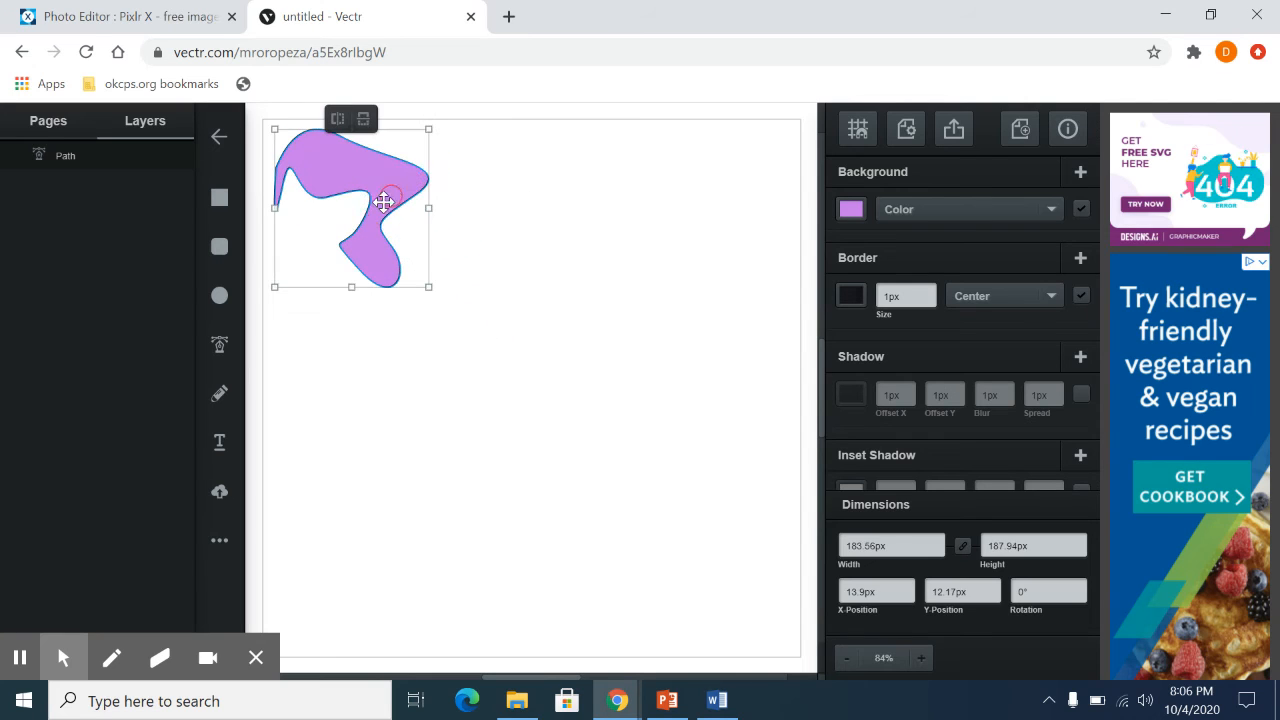
Draw a closed, wavy freeform shape about 556 by 591 px across the page using curved Pen tool segments
{"action": "left_click", "coordinate": [221, 348]}
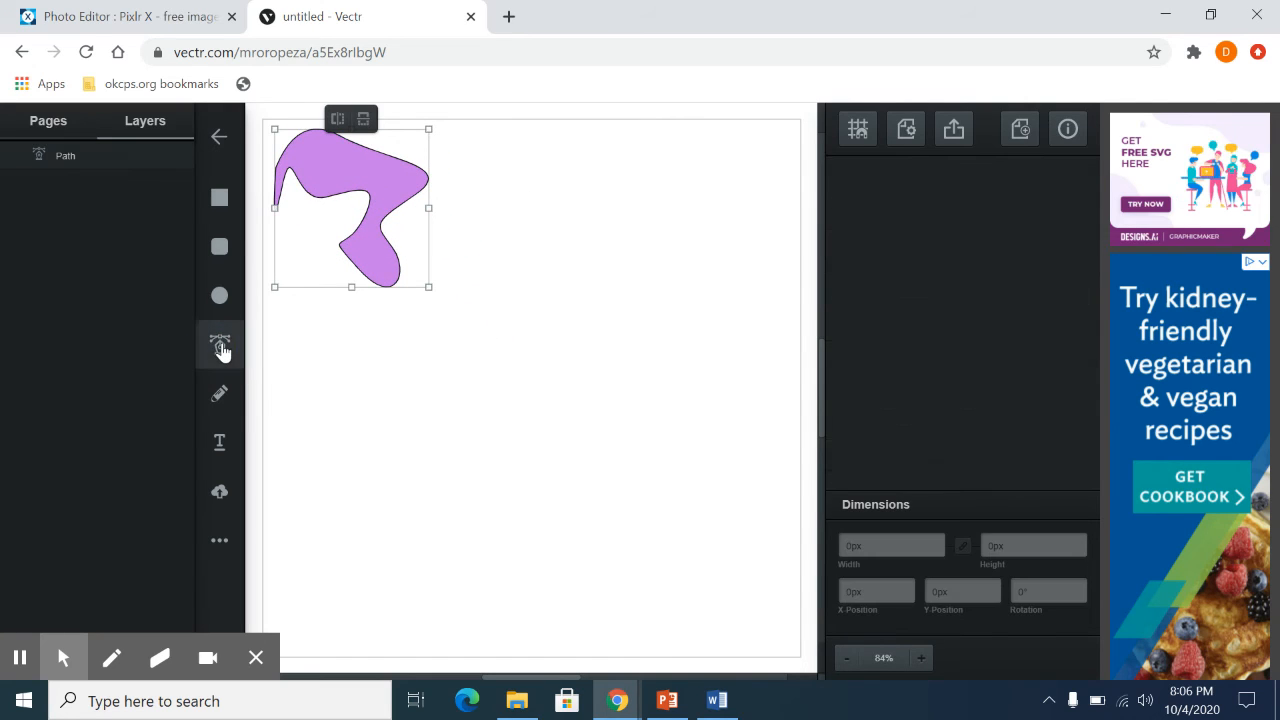
{"action": "left_click", "coordinate": [476, 543]}
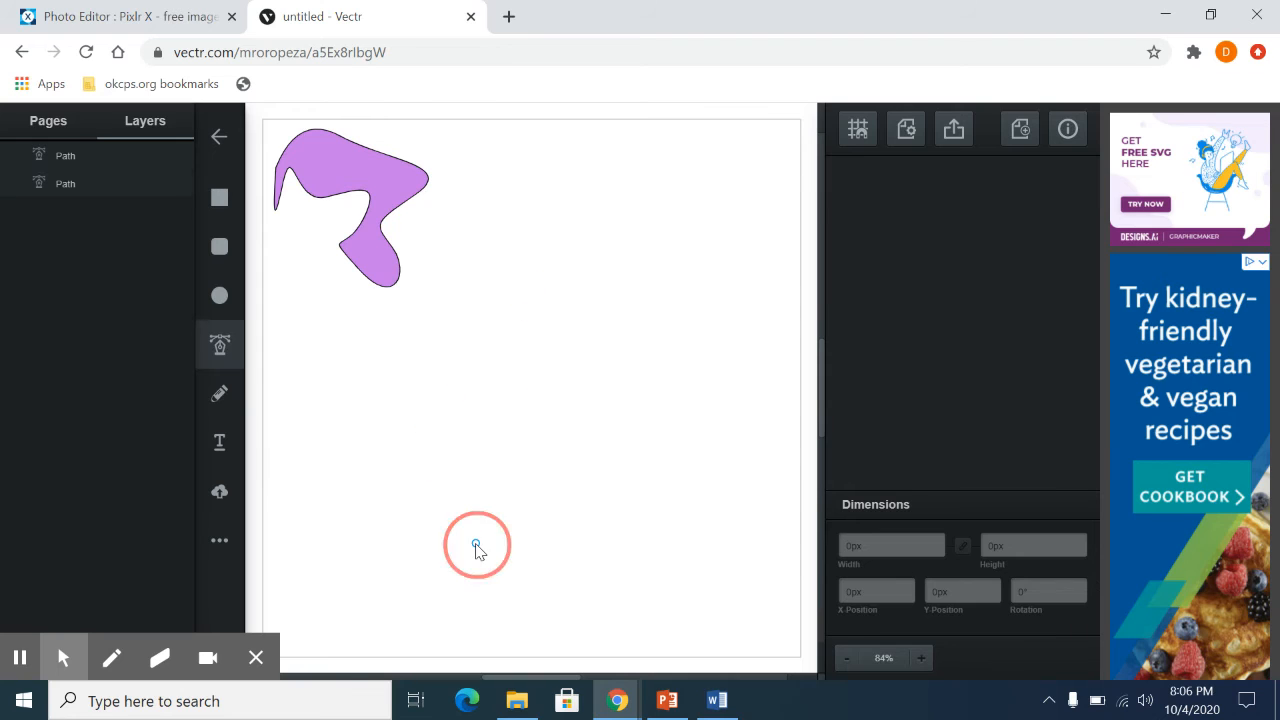
{"action": "left_click_drag", "start_coordinate": [438, 394], "coordinate": [555, 250]}
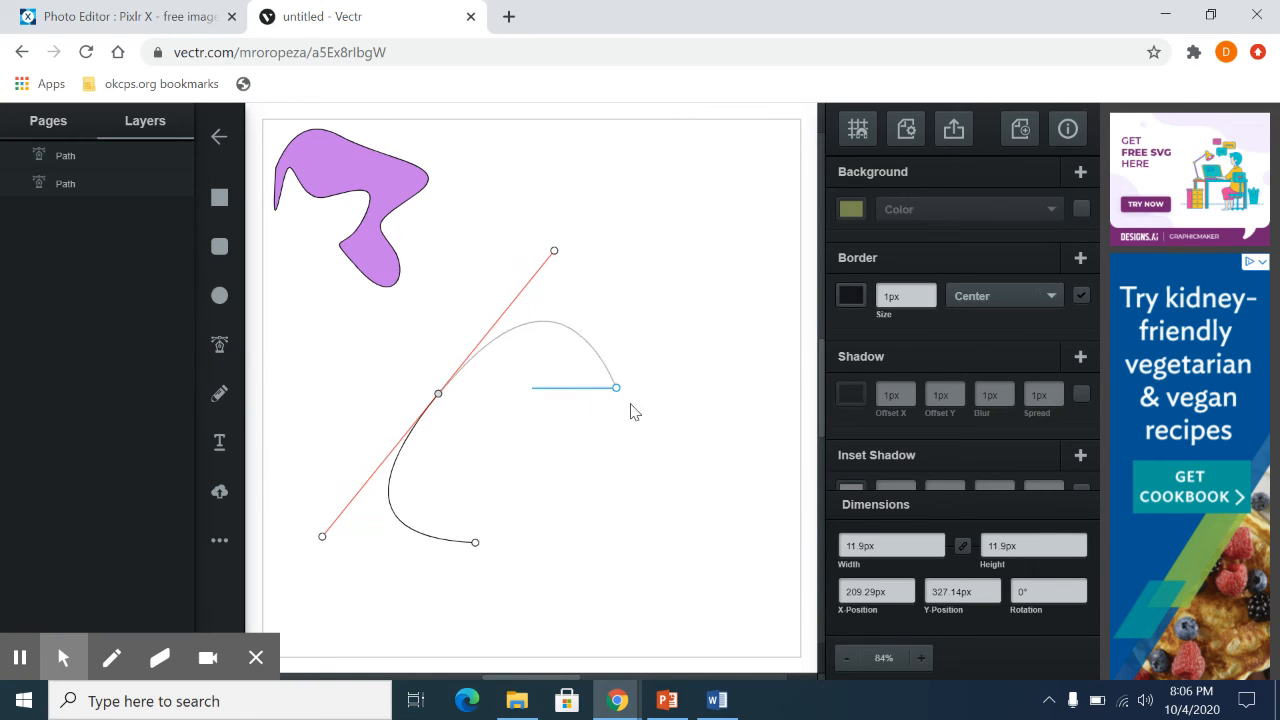
{"action": "left_click_drag", "start_coordinate": [638, 459], "coordinate": [677, 486]}
{"action": "left_click_drag", "start_coordinate": [740, 394], "coordinate": [702, 218]}
{"action": "left_click_drag", "start_coordinate": [728, 172], "coordinate": [768, 312]}
{"action": "left_click_drag", "start_coordinate": [784, 383], "coordinate": [608, 479]}
{"action": "left_click_drag", "start_coordinate": [568, 557], "coordinate": [500, 634]}
{"action": "left_click_drag", "start_coordinate": [333, 557], "coordinate": [319, 496]}
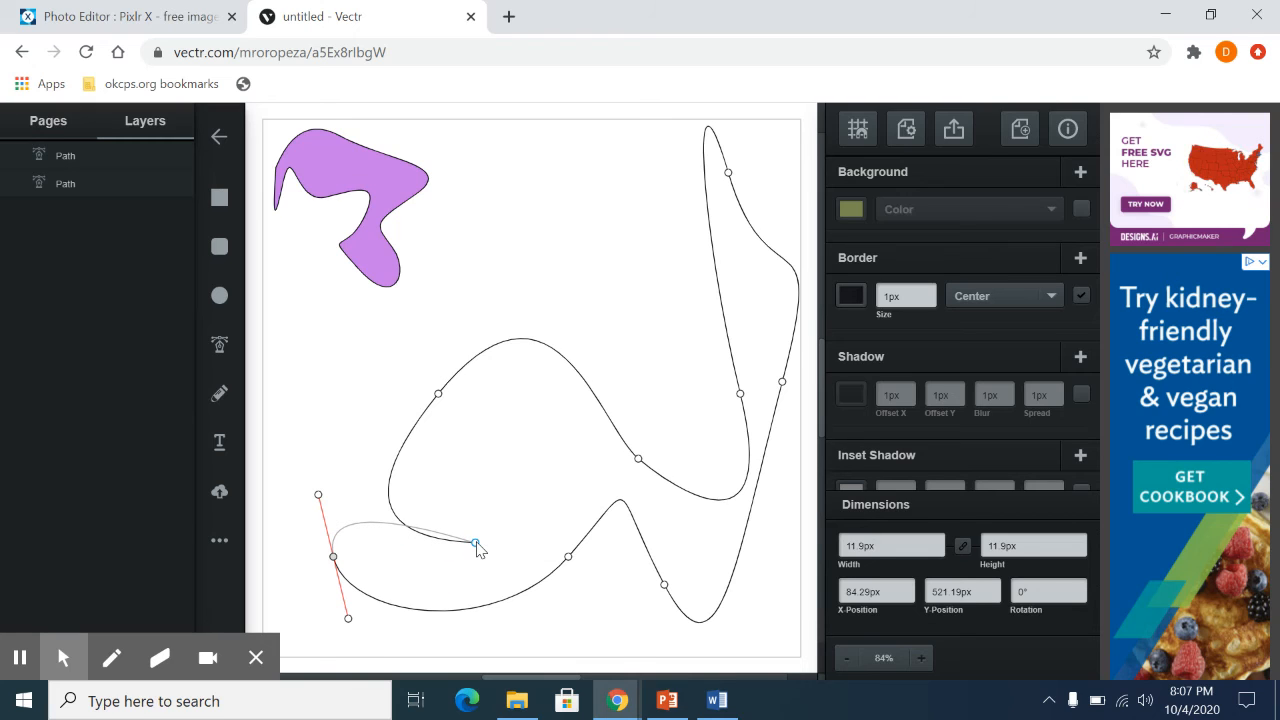
{"action": "left_click", "coordinate": [476, 545]}
{"action": "right_click", "coordinate": [477, 547]}
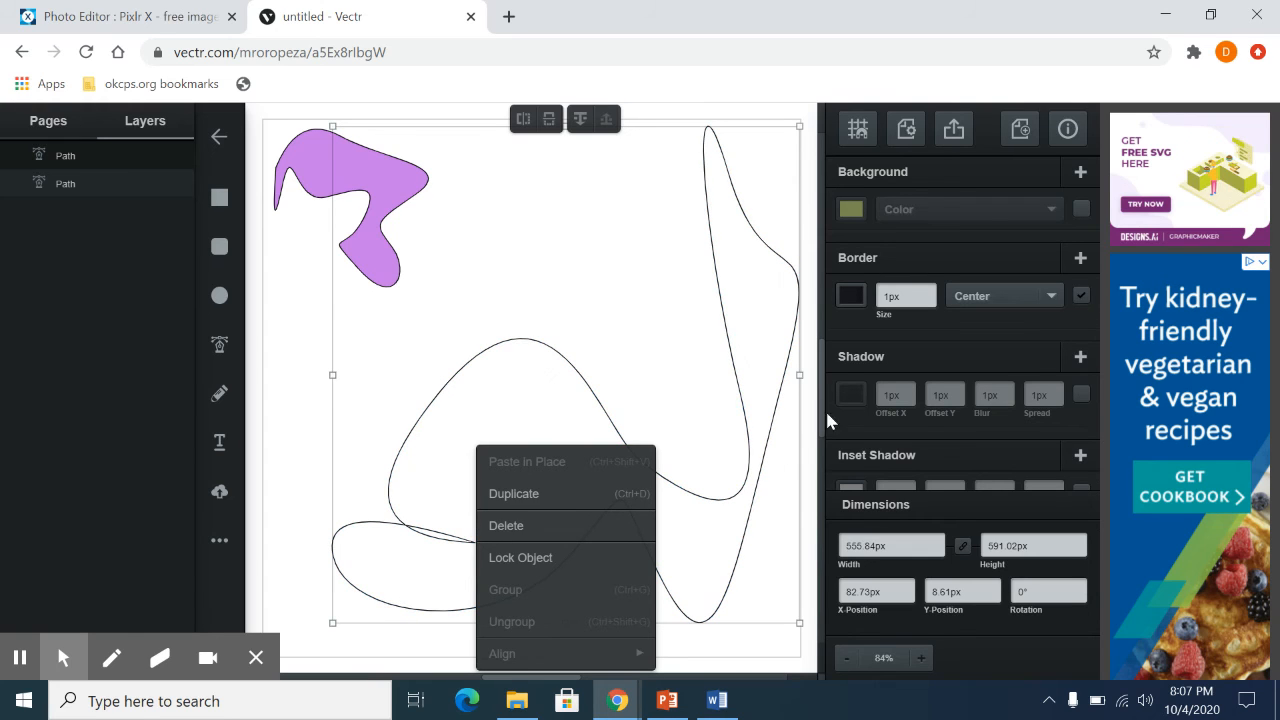
Fill the new wavy shape with bright blue #0d6ce1
{"action": "left_click", "coordinate": [851, 209]}
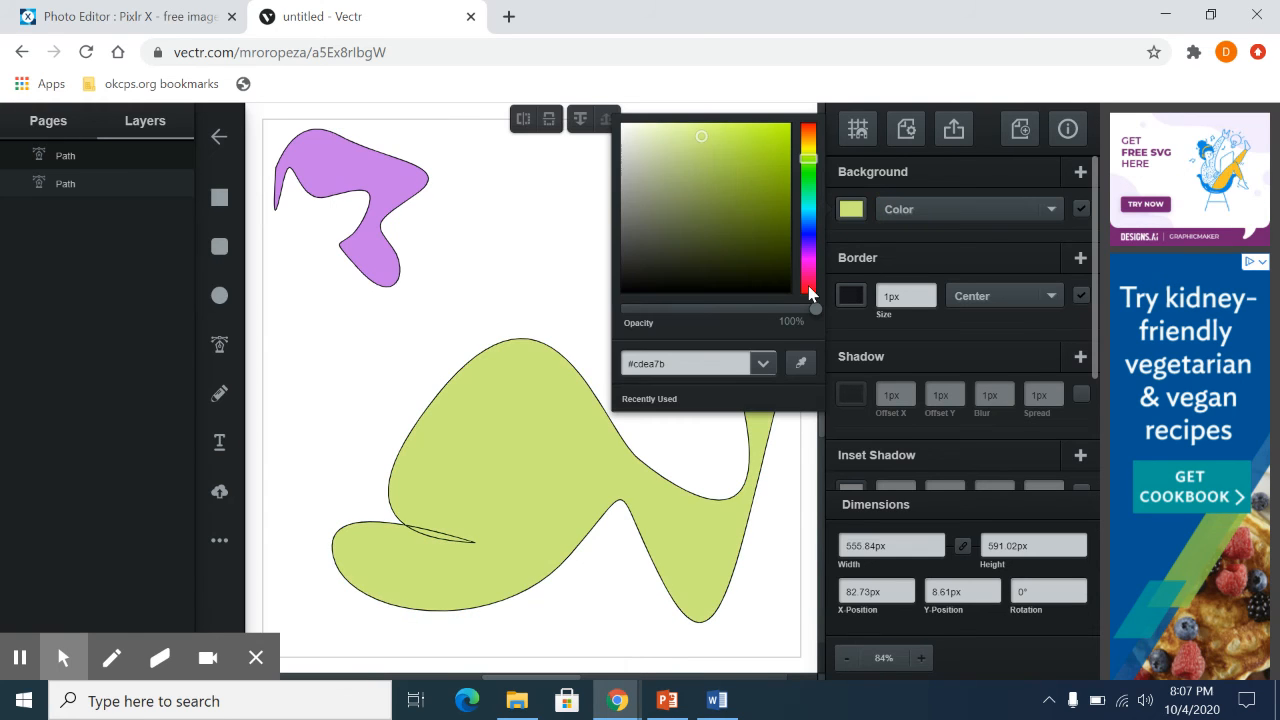
{"action": "left_click", "coordinate": [724, 217]}
{"action": "left_click", "coordinate": [690, 233]}
{"action": "left_click", "coordinate": [647, 195]}
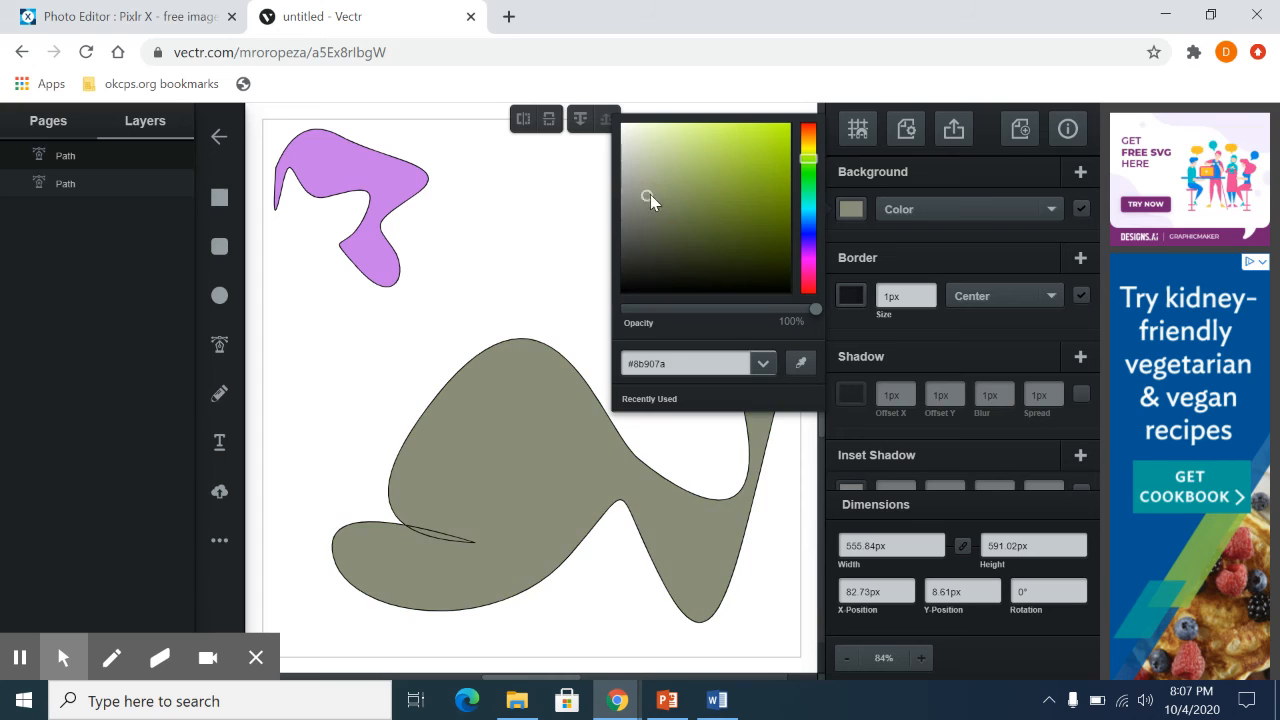
{"action": "left_click_drag", "start_coordinate": [807, 175], "coordinate": [808, 224]}
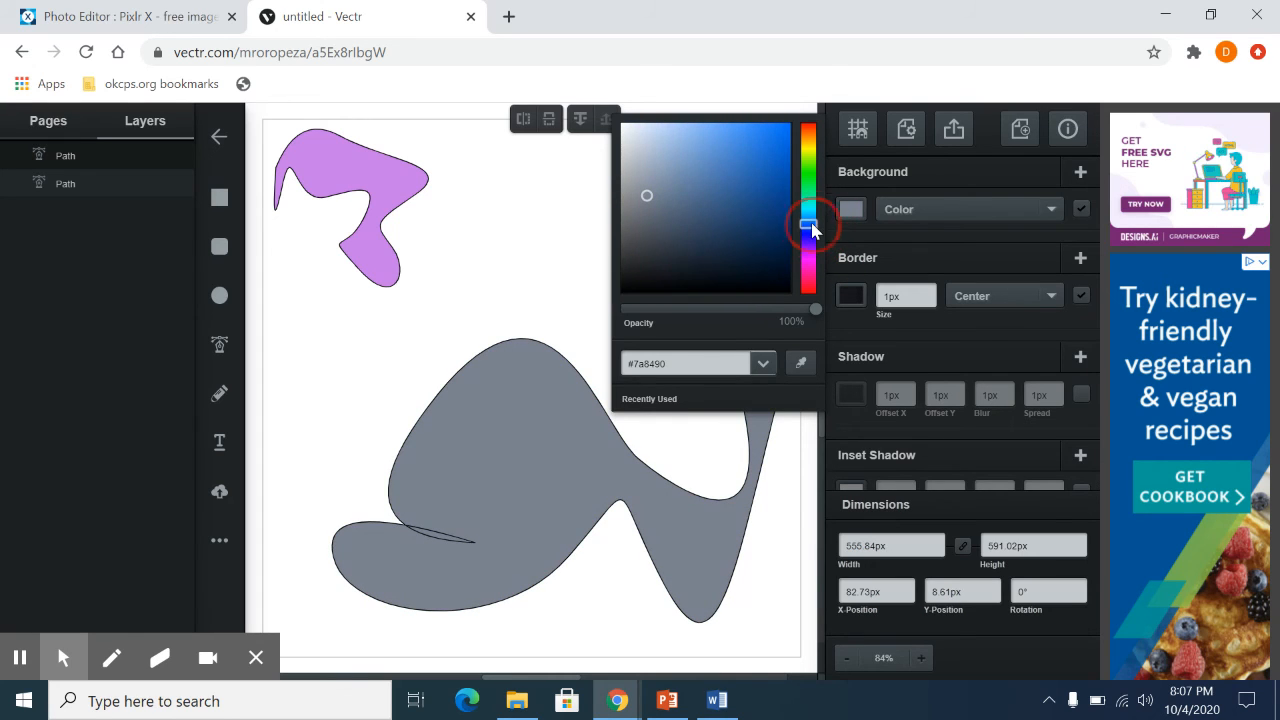
{"action": "left_click", "coordinate": [768, 184]}
{"action": "left_click", "coordinate": [780, 143]}
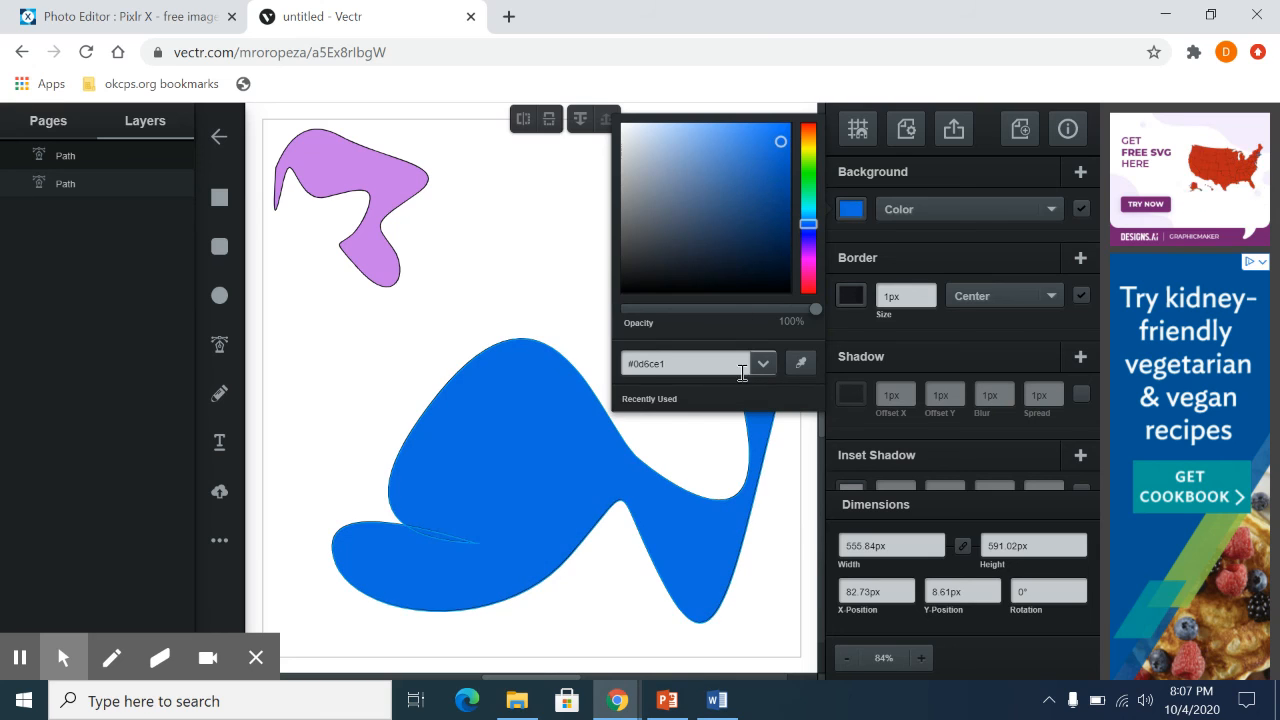
Shrink the blue shape to about 305 by 254 px and move it to the page's upper-right corner
{"action": "left_click", "coordinate": [700, 557]}
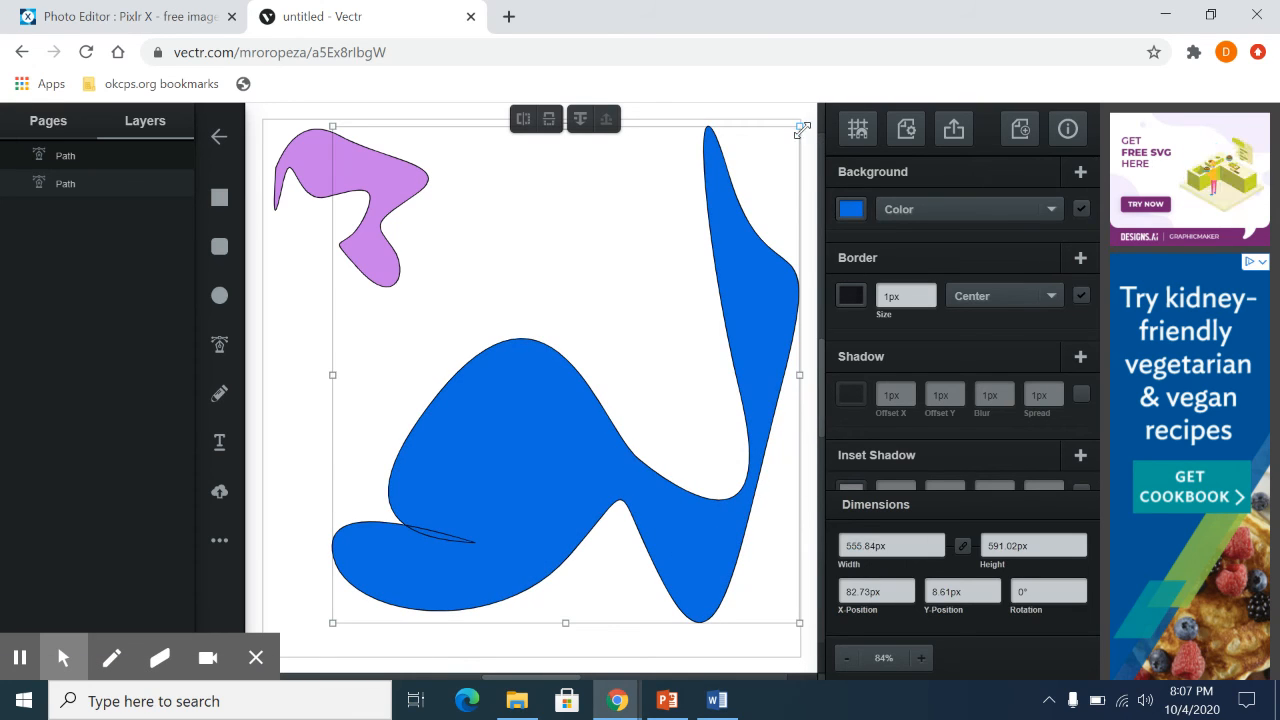
{"action": "left_click_drag", "start_coordinate": [799, 126], "coordinate": [592, 412]}
{"action": "left_click_drag", "start_coordinate": [461, 530], "coordinate": [603, 271]}
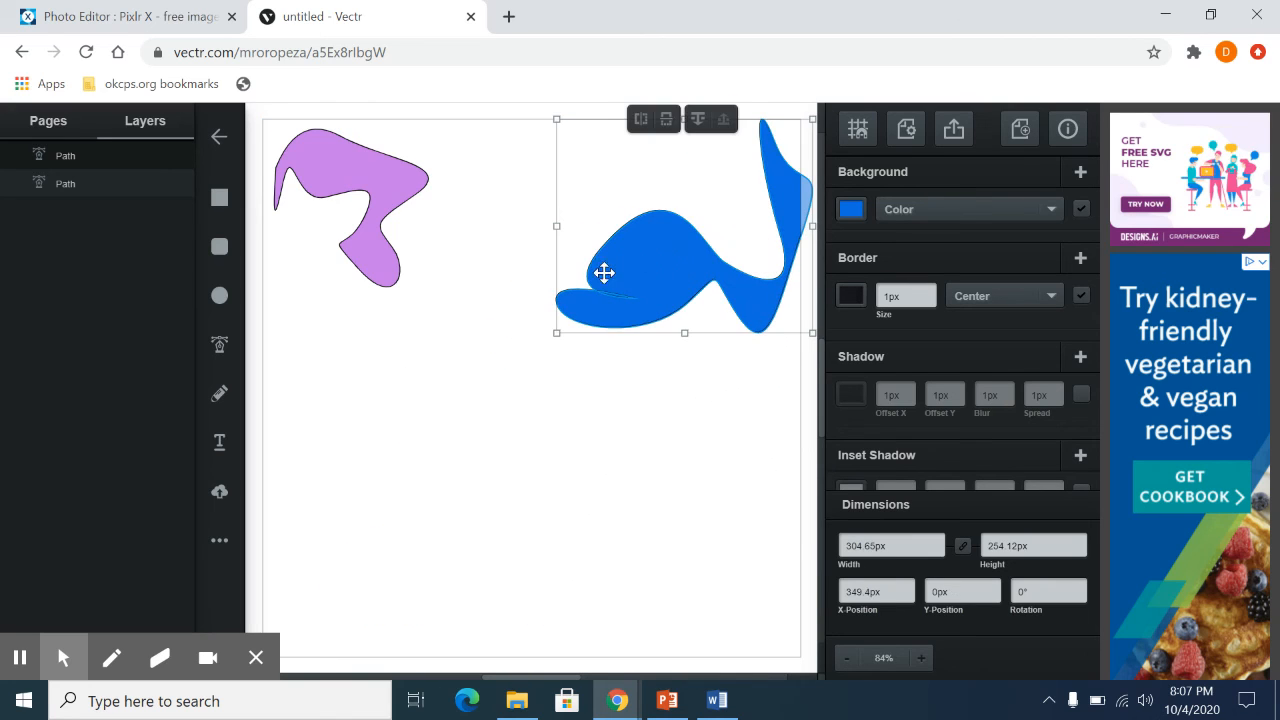
Draw a closed four-point curved path about 180 by 330 px in the page's lower-left area with the Pen tool
{"action": "left_click", "coordinate": [221, 344]}
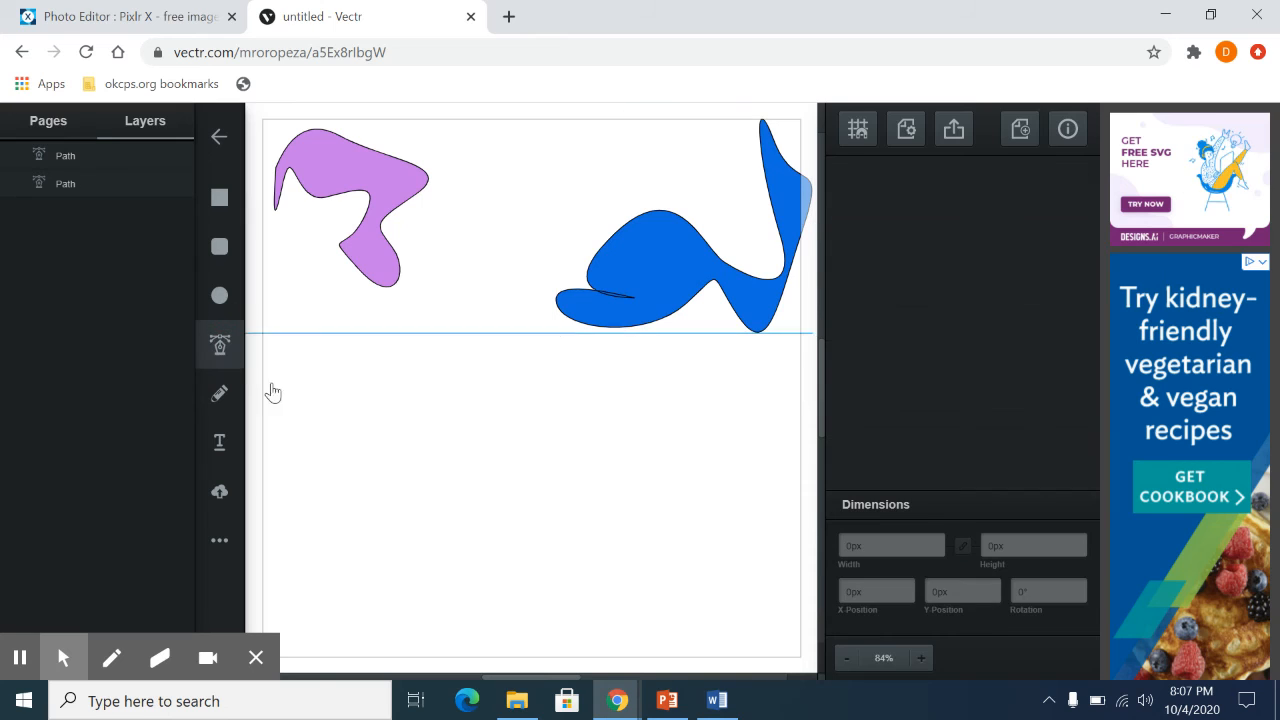
{"action": "left_click", "coordinate": [406, 625]}
{"action": "left_click_drag", "start_coordinate": [351, 428], "coordinate": [374, 423]}
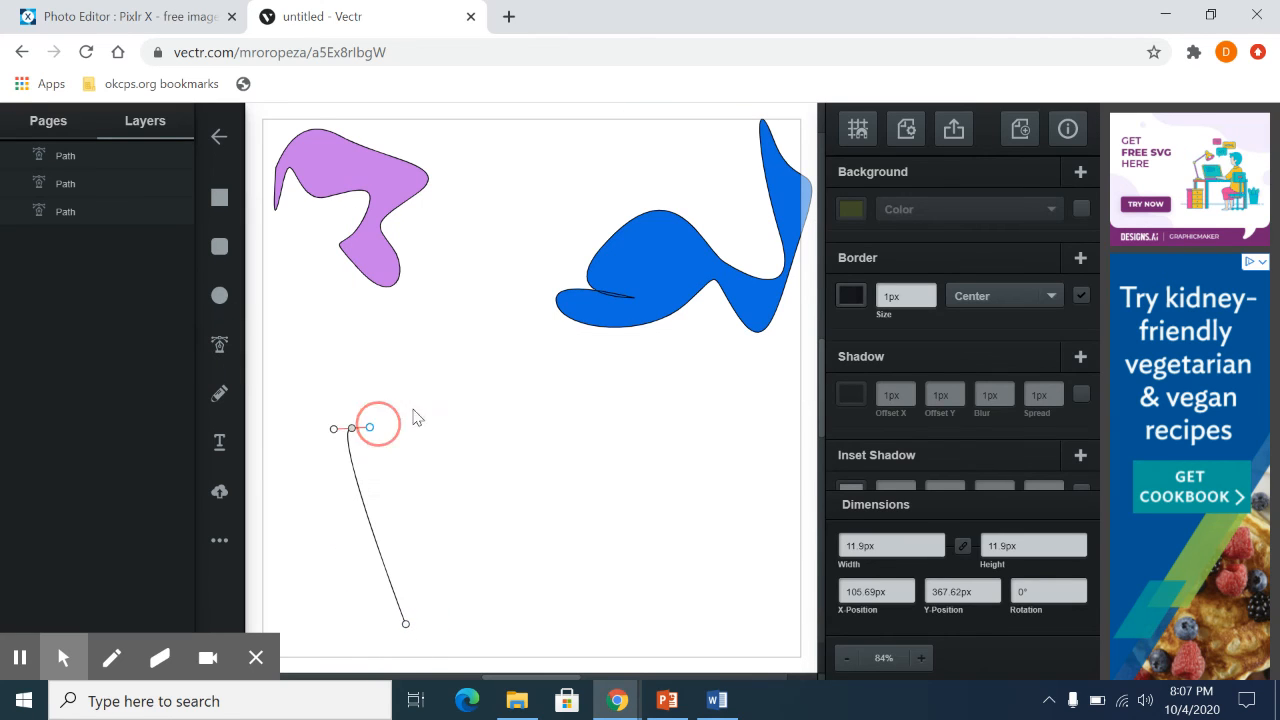
{"action": "left_click_drag", "start_coordinate": [477, 399], "coordinate": [617, 431]}
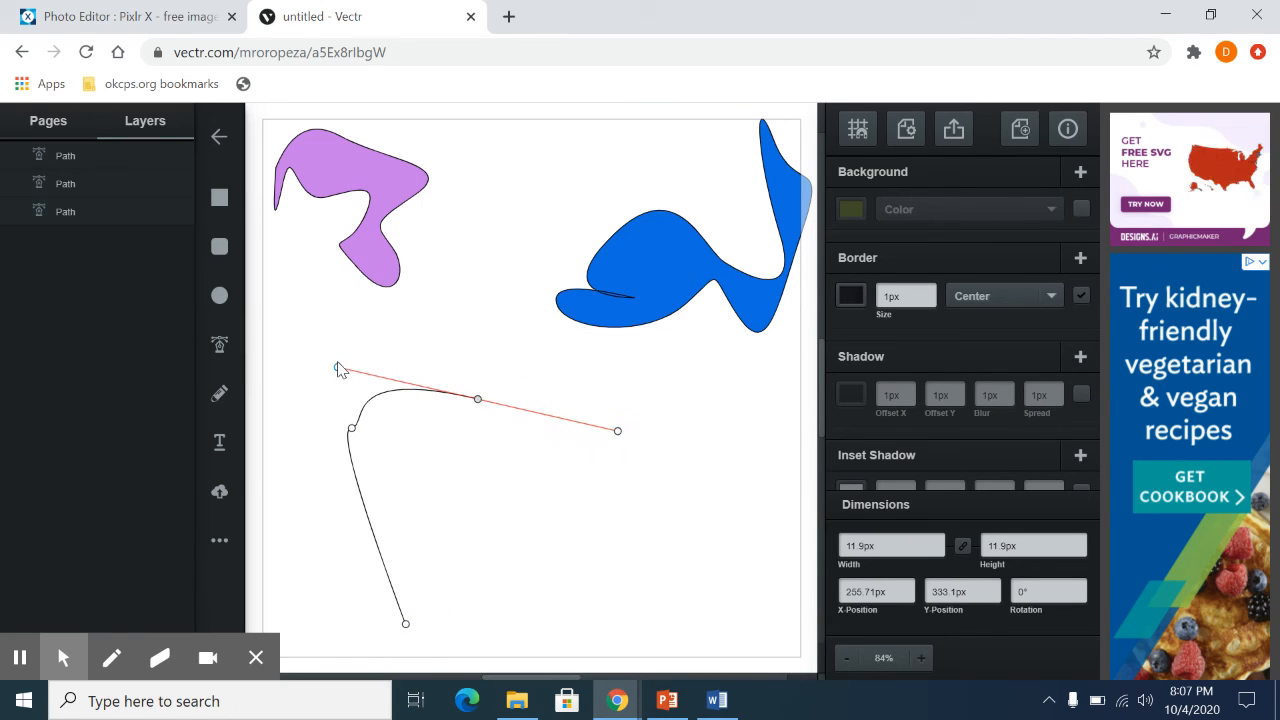
{"action": "left_click_drag", "start_coordinate": [338, 370], "coordinate": [464, 267]}
{"action": "left_click_drag", "start_coordinate": [466, 531], "coordinate": [404, 505]}
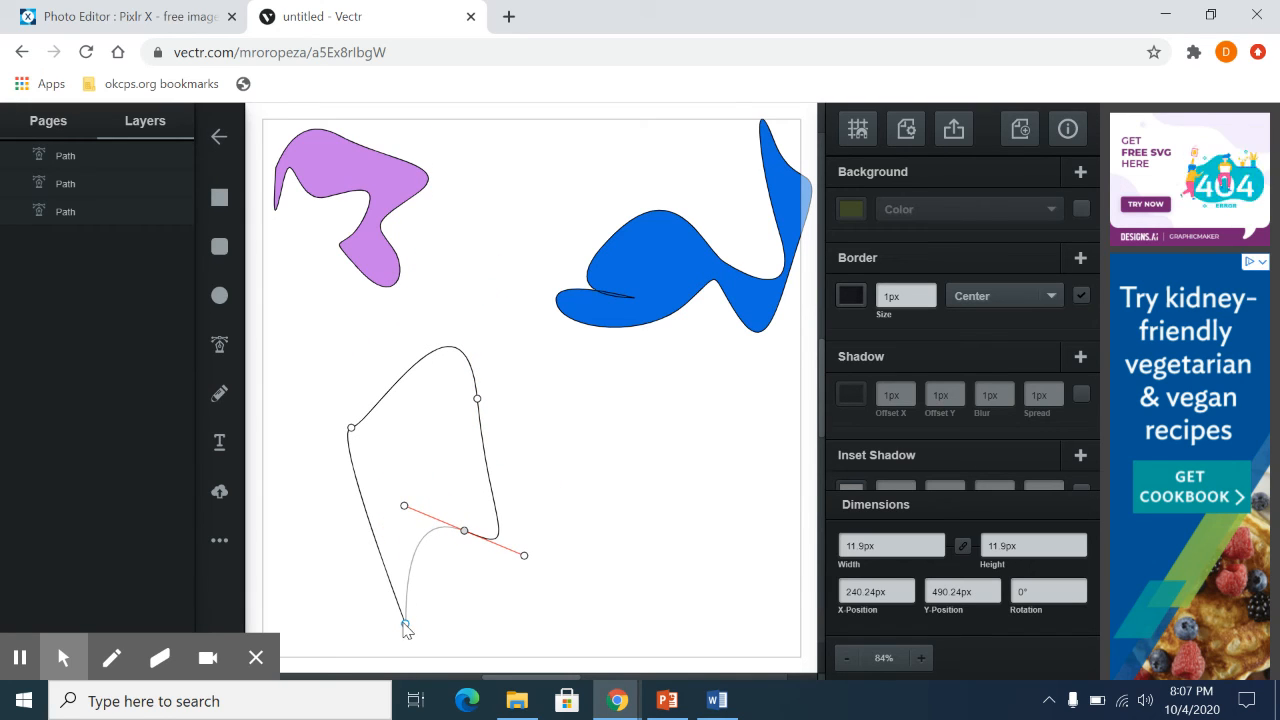
{"action": "left_click", "coordinate": [404, 623]}
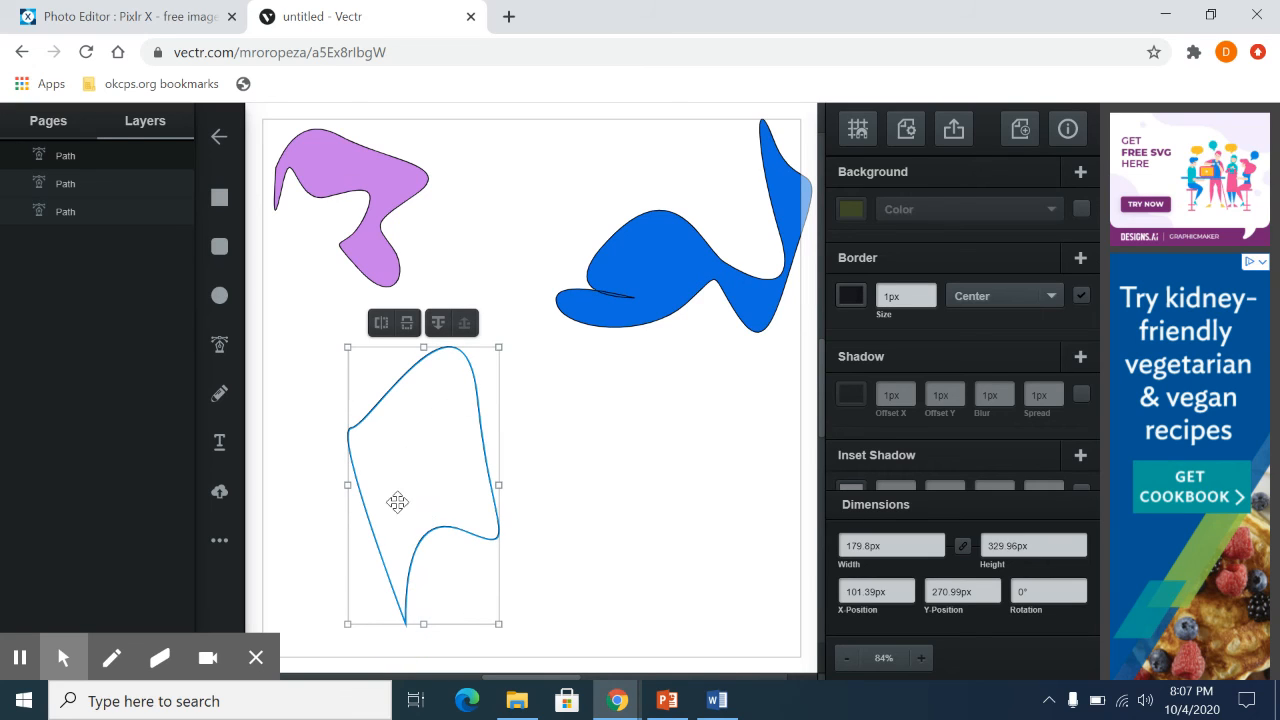
Edit the unfilled path's upper-left anchor, lengthening and tilting its curve handles and moving the point to about X 116, Y 414 px
{"action": "double_click", "coordinate": [402, 447]}
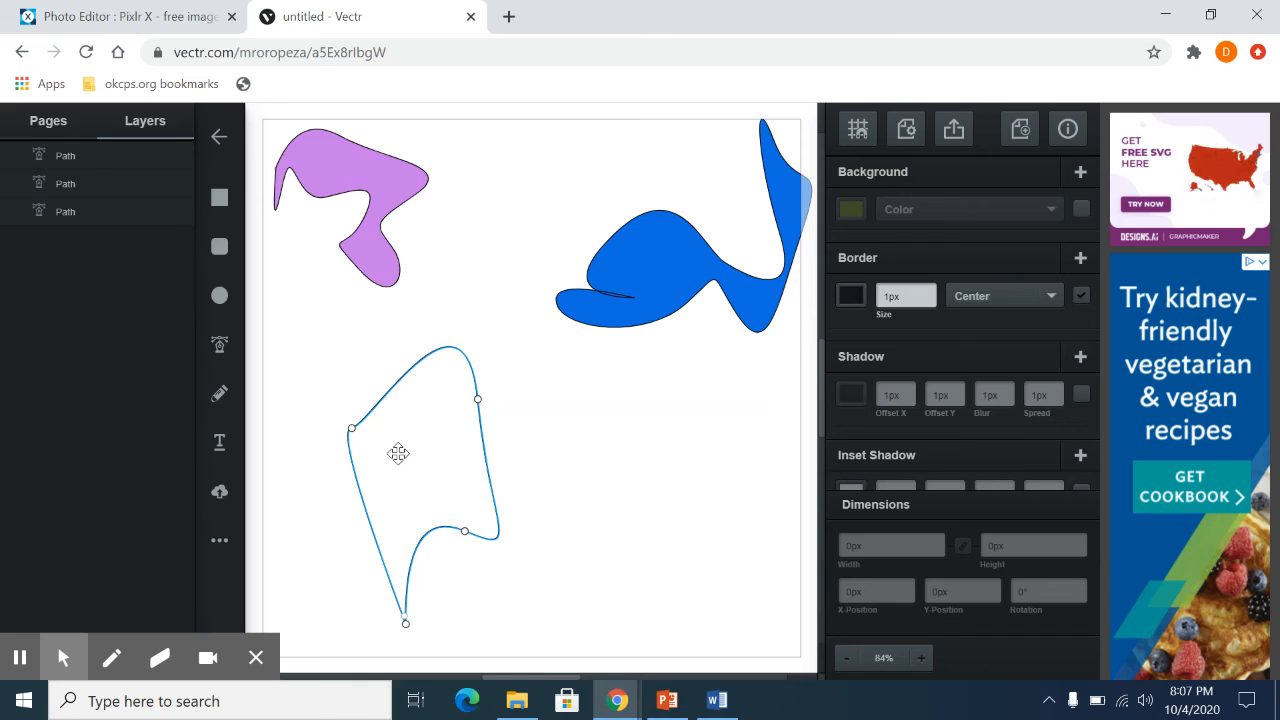
{"action": "left_click", "coordinate": [351, 429]}
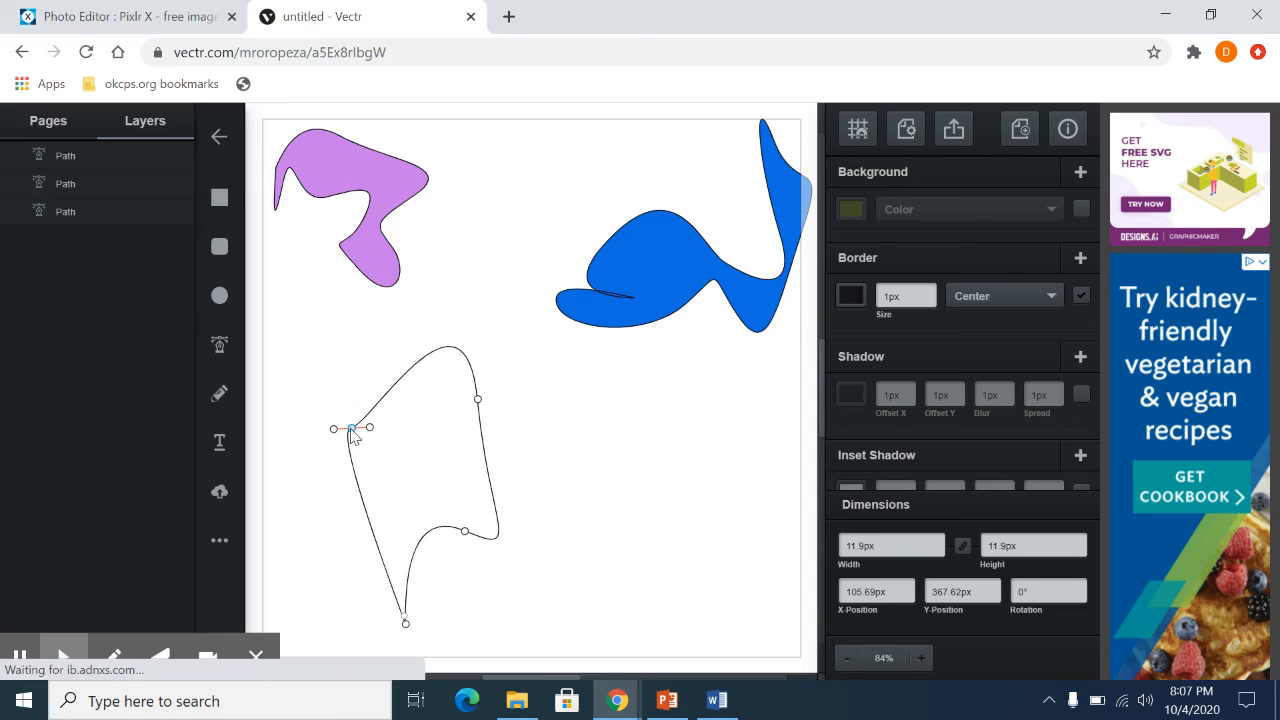
{"action": "left_click_drag", "start_coordinate": [369, 428], "coordinate": [448, 482]}
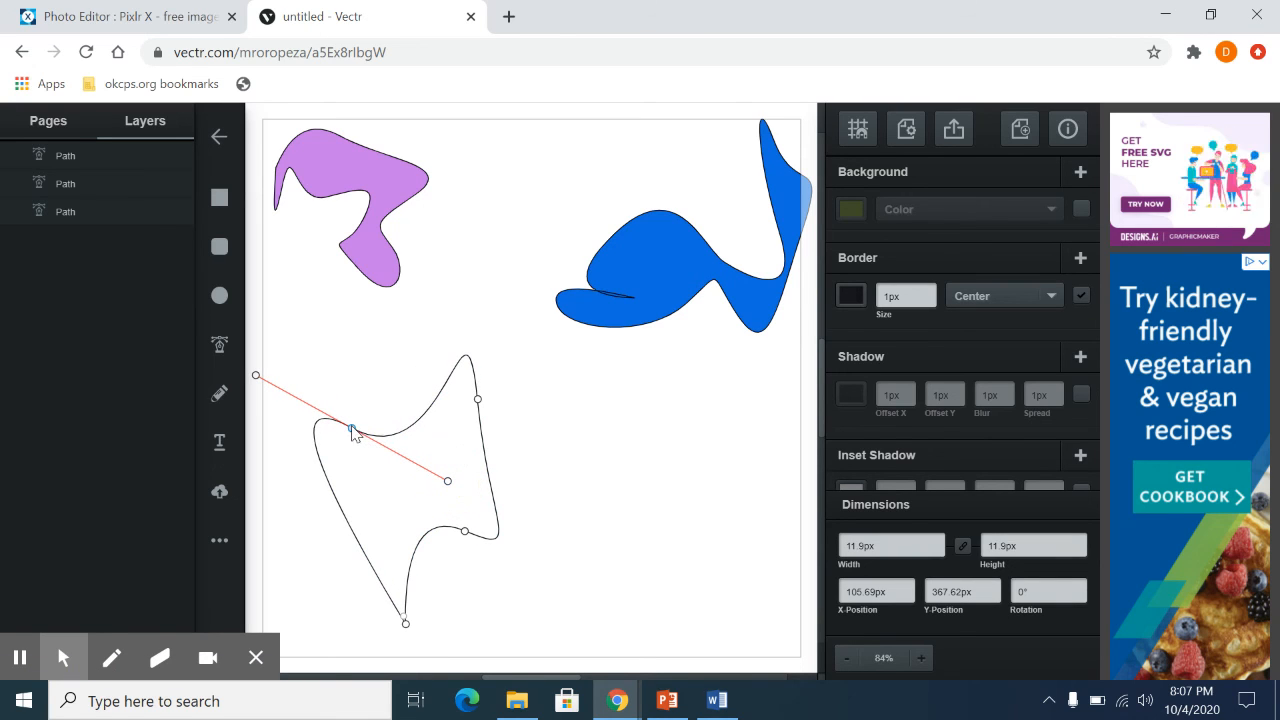
{"action": "left_click_drag", "start_coordinate": [352, 431], "coordinate": [361, 466]}
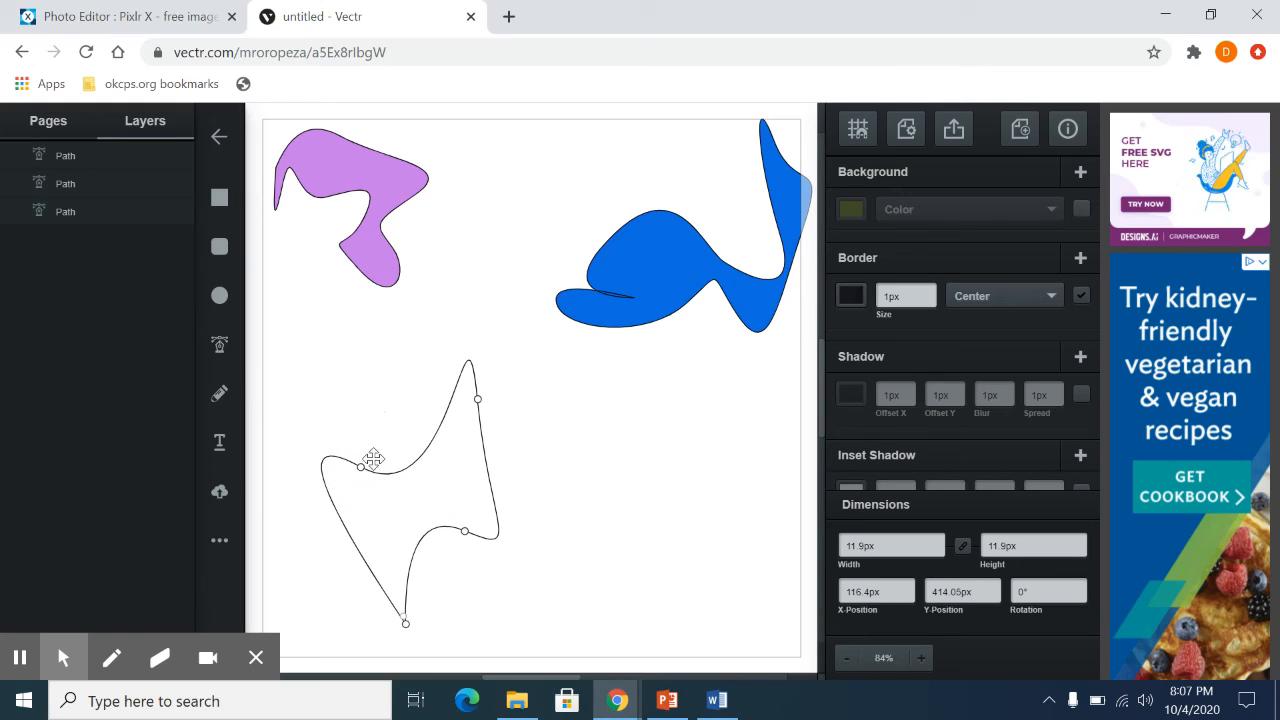
Move the unfilled path's upper-right anchor to about X 327, Y 333 px and rotate its handles to round that end
{"action": "left_click", "coordinate": [478, 401]}
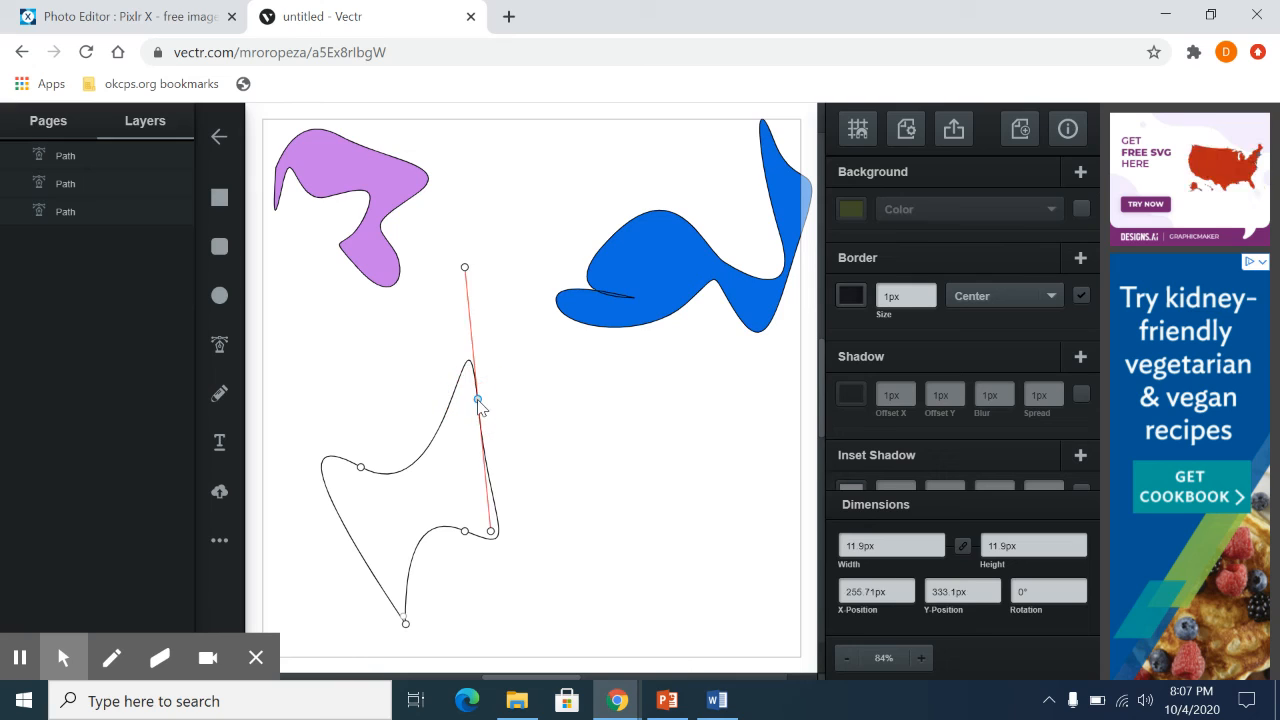
{"action": "left_click_drag", "start_coordinate": [478, 401], "coordinate": [538, 398]}
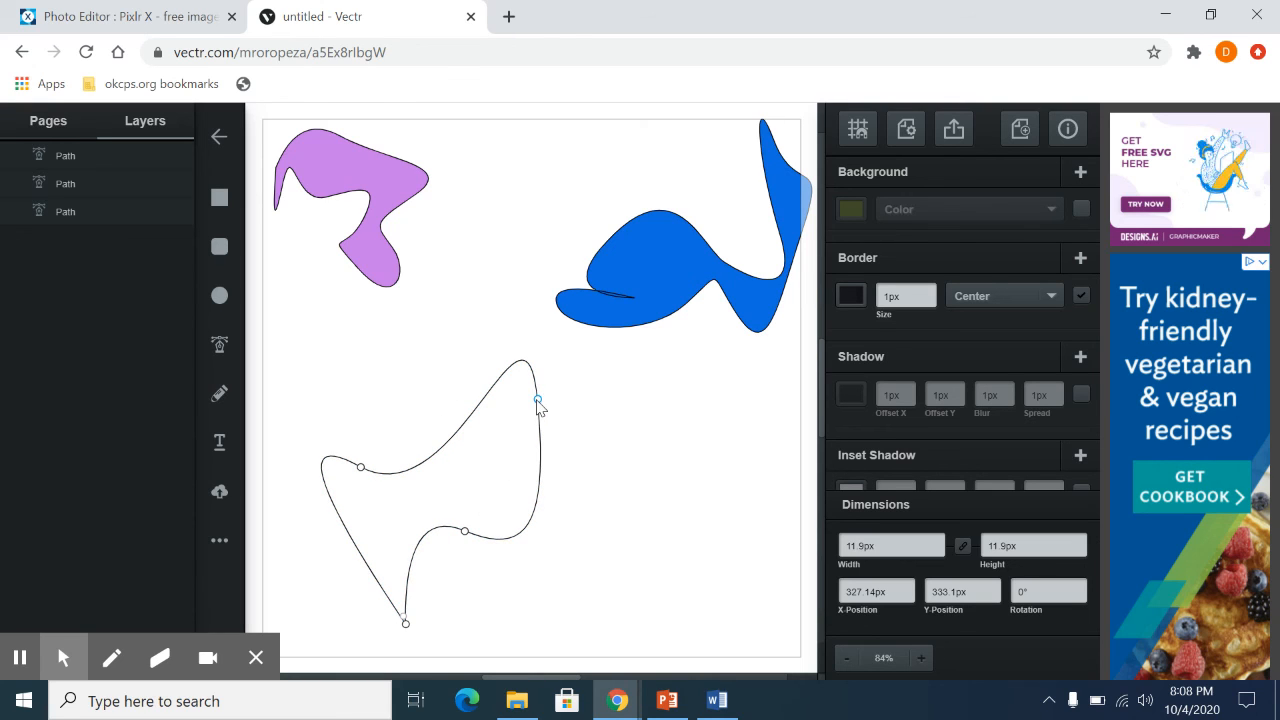
{"action": "left_click_drag", "start_coordinate": [524, 267], "coordinate": [461, 360]}
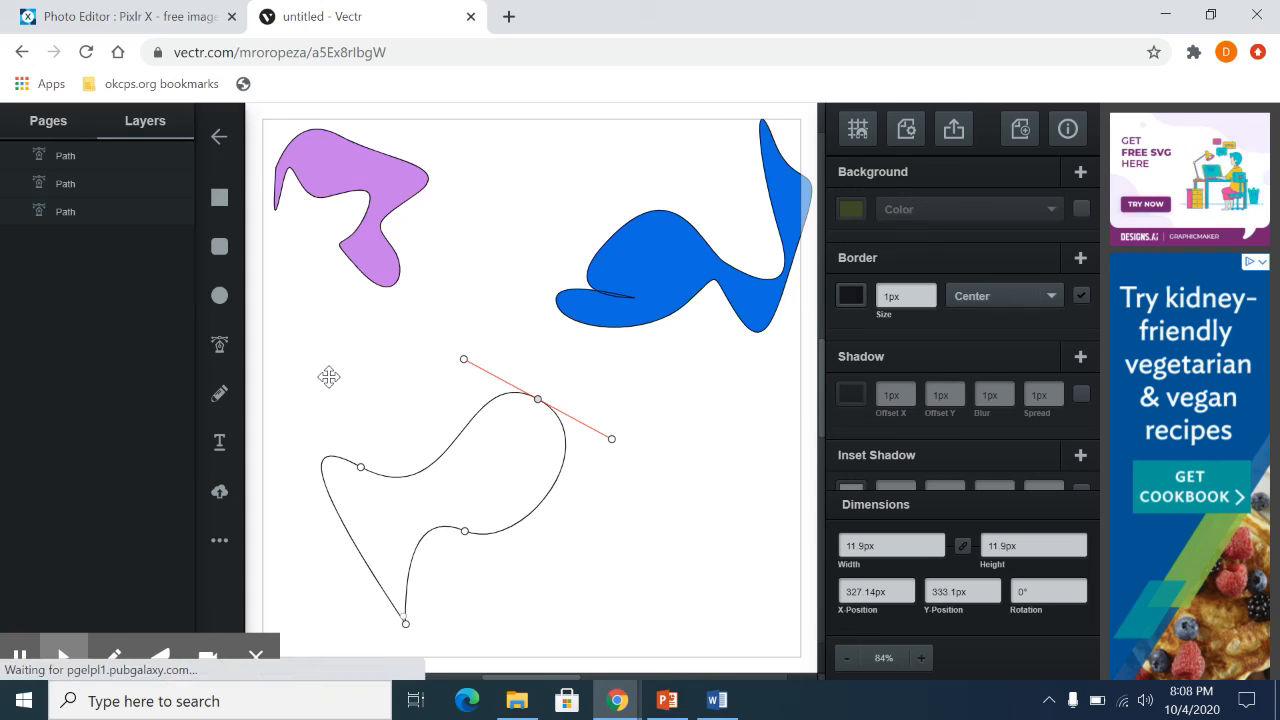
Draw a preset house shape about 131 by 151 px in the page's lower-right area
{"action": "left_click", "coordinate": [218, 546]}
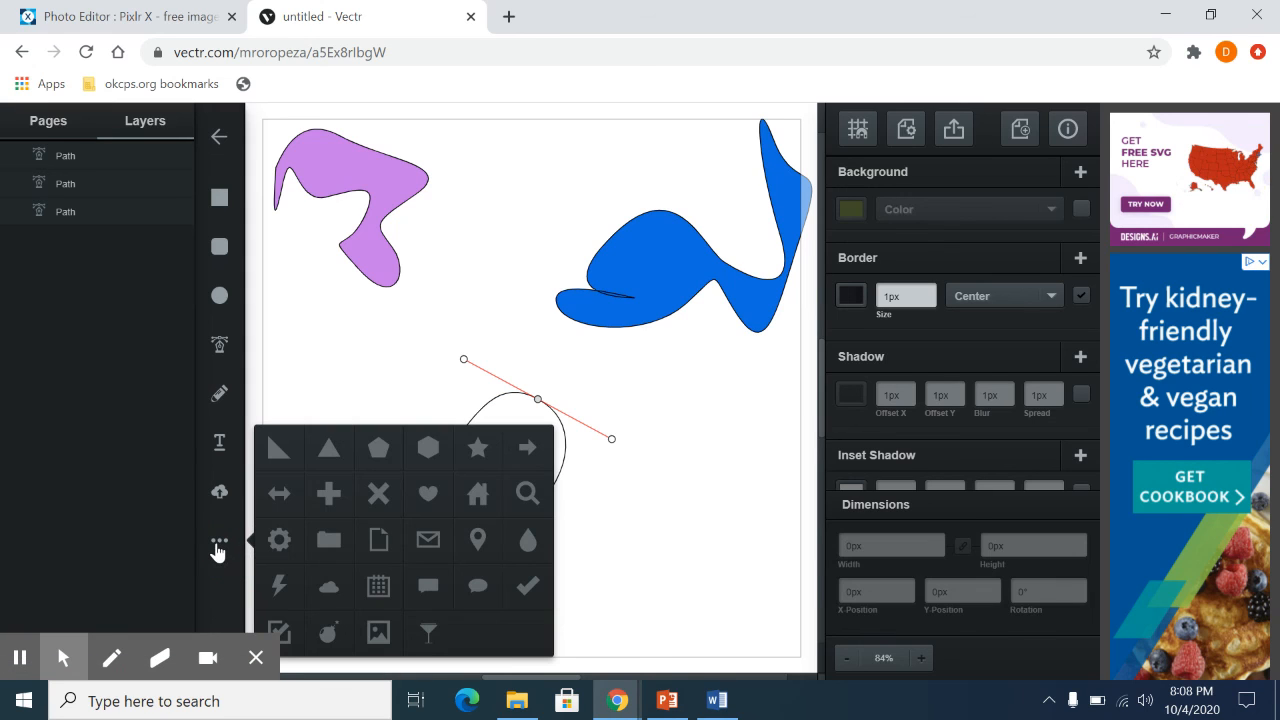
{"action": "left_click", "coordinate": [474, 494]}
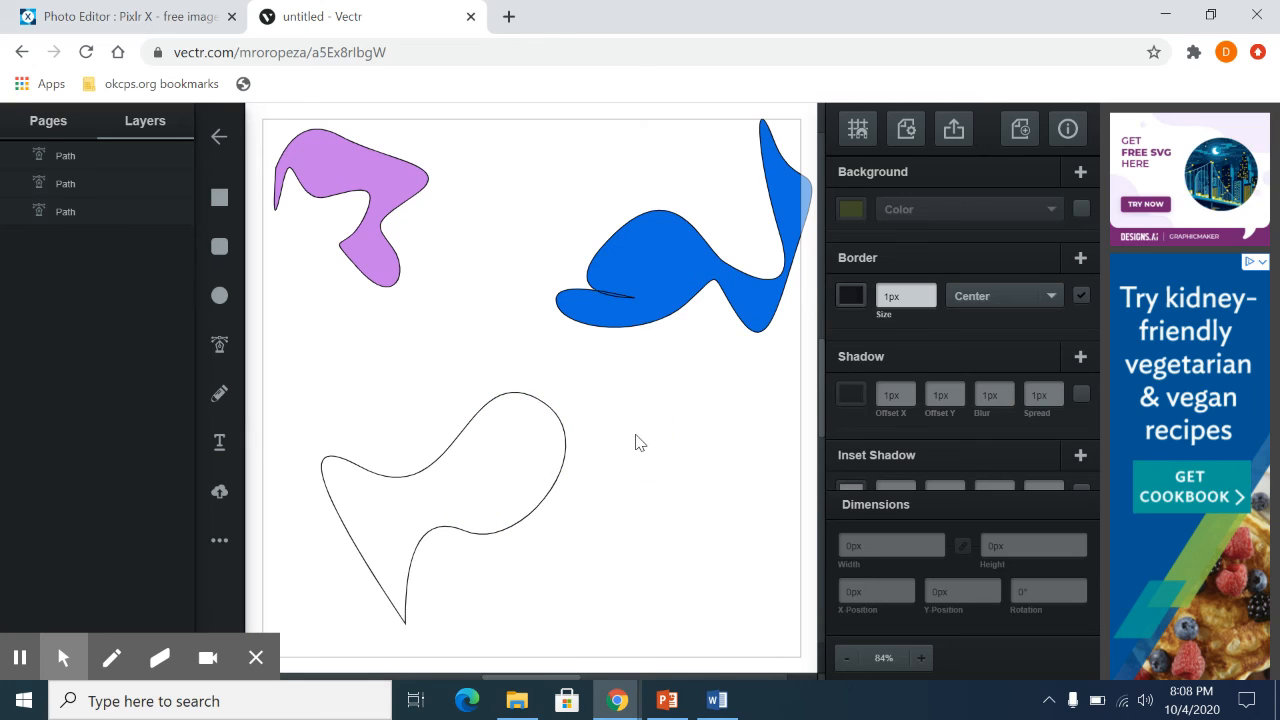
{"action": "left_click_drag", "start_coordinate": [635, 434], "coordinate": [746, 562]}
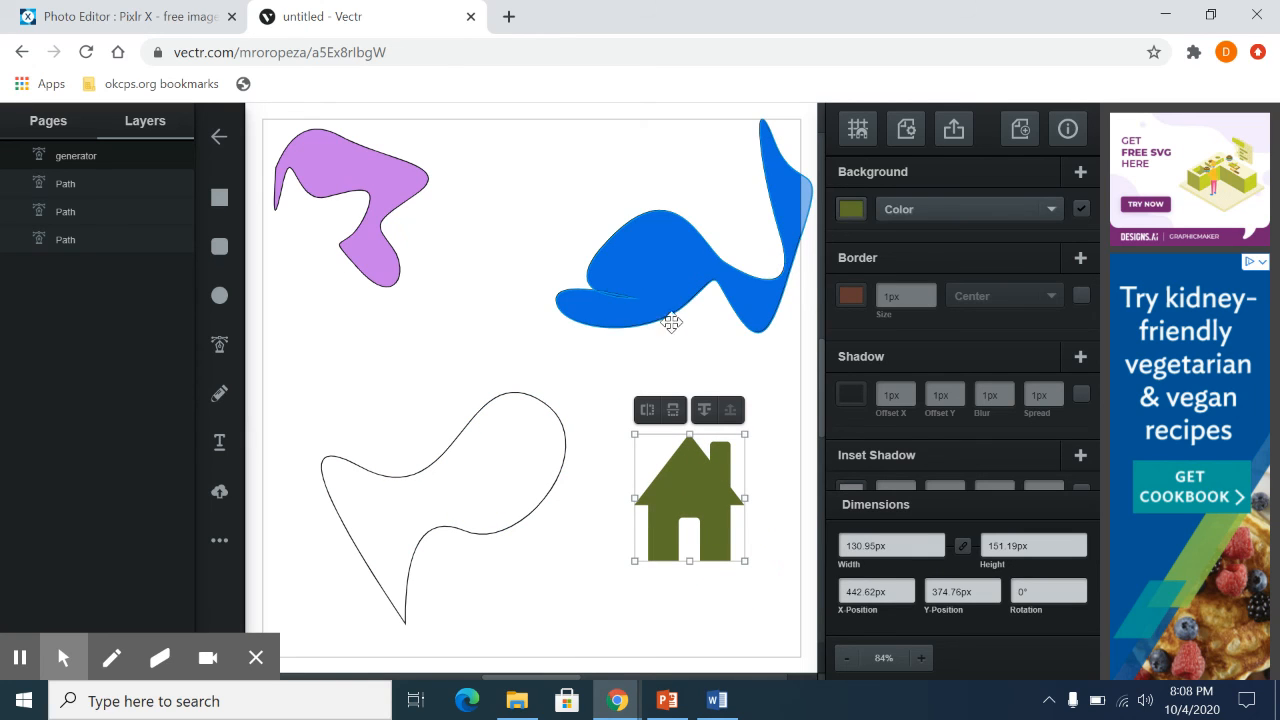